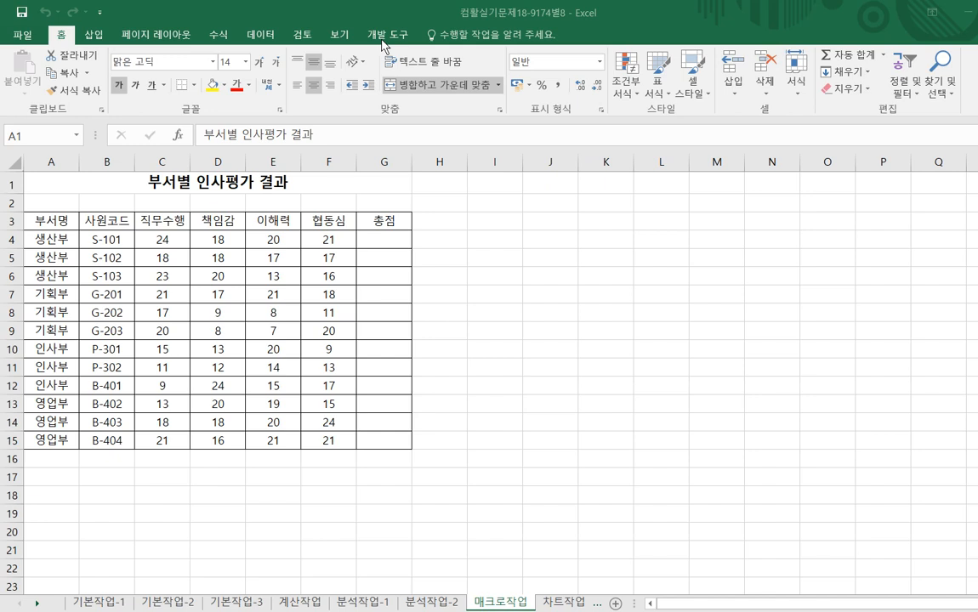
Check in the ribbon customization options that the Developer (개발 도구) tab is enabled, and confirm the options.
{"action": "left_click", "coordinate": [20, 36]}
{"action": "left_click", "coordinate": [24, 387]}
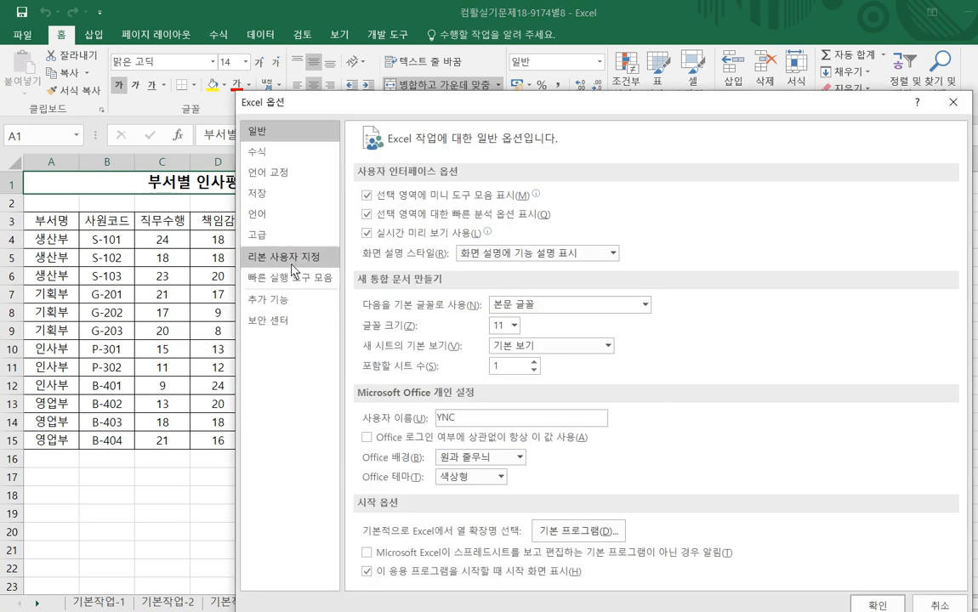
{"action": "left_click", "coordinate": [295, 257]}
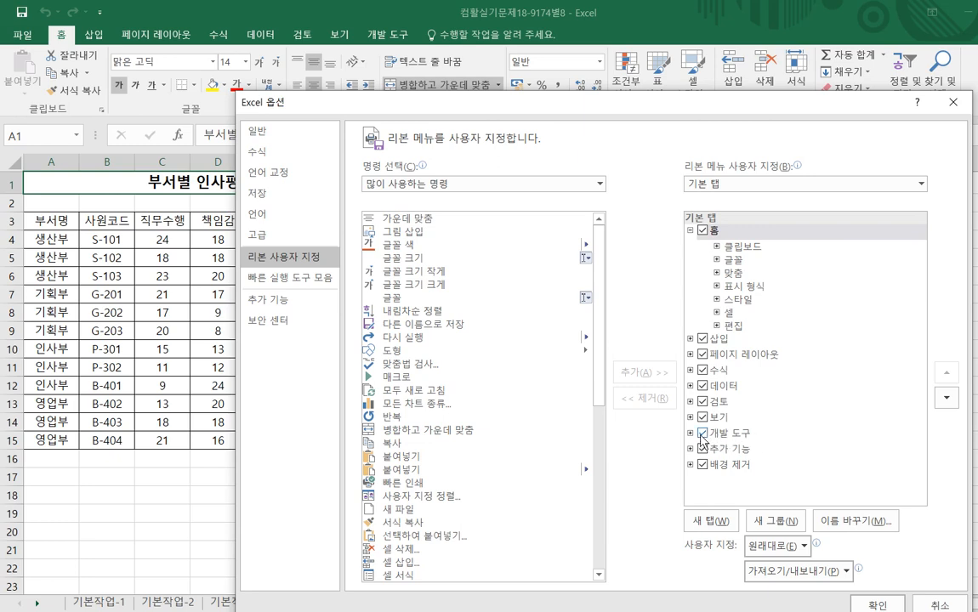
{"action": "left_click", "coordinate": [861, 601]}
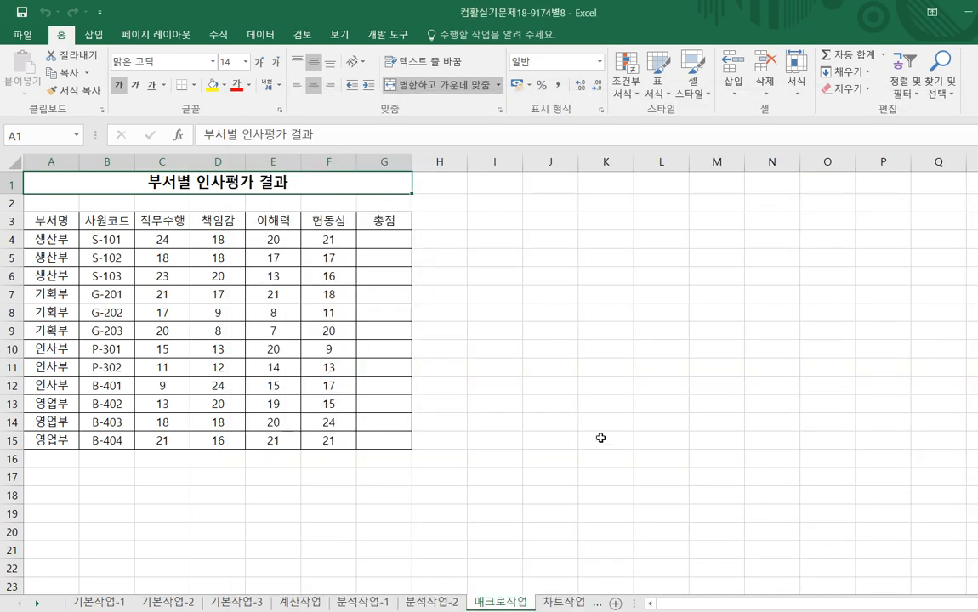
Insert a form-control button covering cells I3:J4, beside the evaluation table.
{"action": "left_click", "coordinate": [388, 39]}
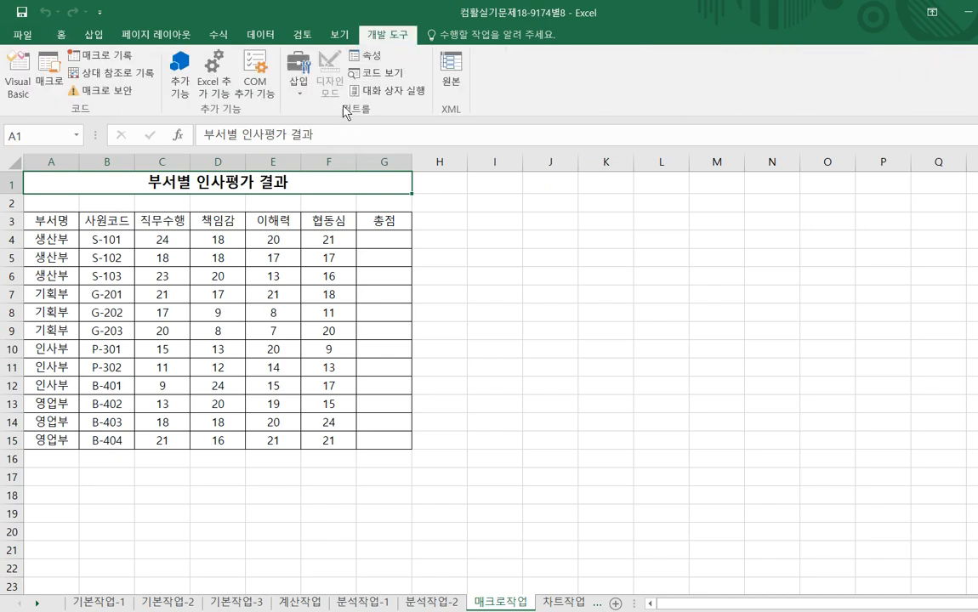
{"action": "left_click", "coordinate": [299, 85]}
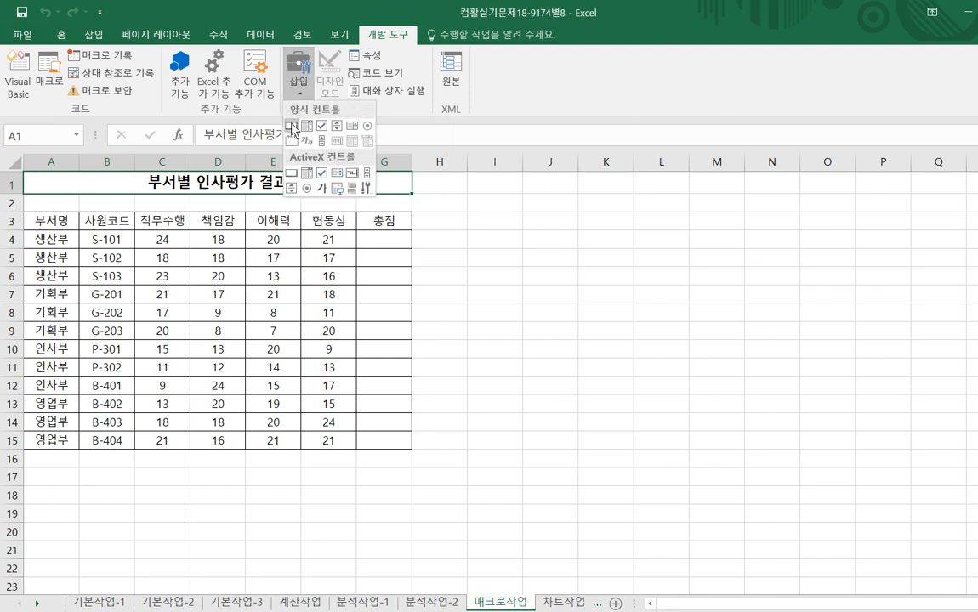
{"action": "left_click", "coordinate": [291, 126]}
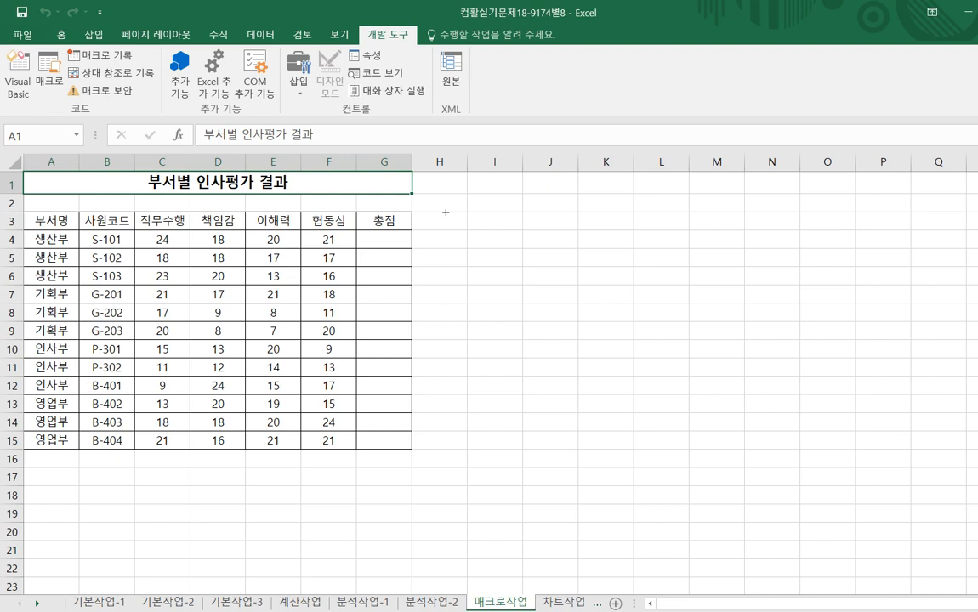
{"action": "mouse_move", "coordinate": [468, 213]}
{"action": "left_mouse_down"}
{"action": "mouse_move", "coordinate": [560, 257]}
{"action": "mouse_move", "coordinate": [578, 249]}
{"action": "left_mouse_up"}
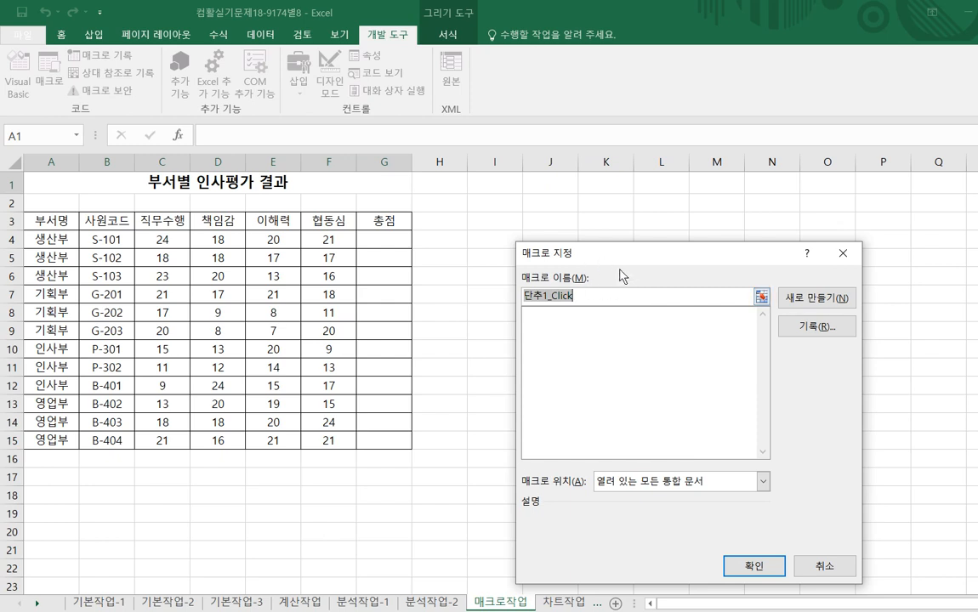
Name the button's assigned macro 총점 and set its location to the current workbook (현재 통합 문서).
{"action": "type", "text": "CHD"}
{"action": "key", "text": "BackSpace"}
{"action": "key", "text": "BackSpace"}
{"action": "key", "text": "BackSpace"}
{"action": "type", "text": "총점"}
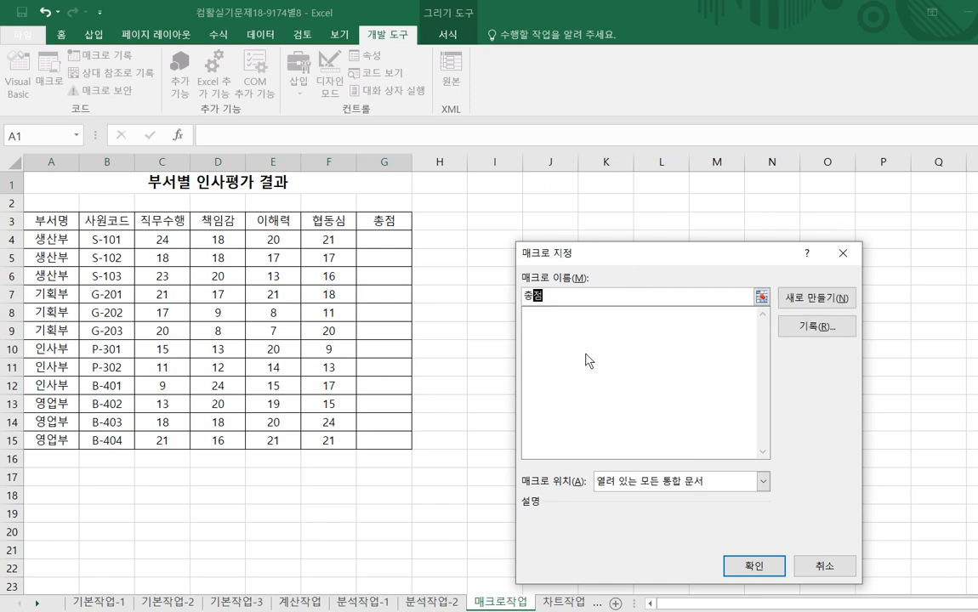
{"action": "left_click", "coordinate": [756, 482]}
{"action": "left_click", "coordinate": [680, 510]}
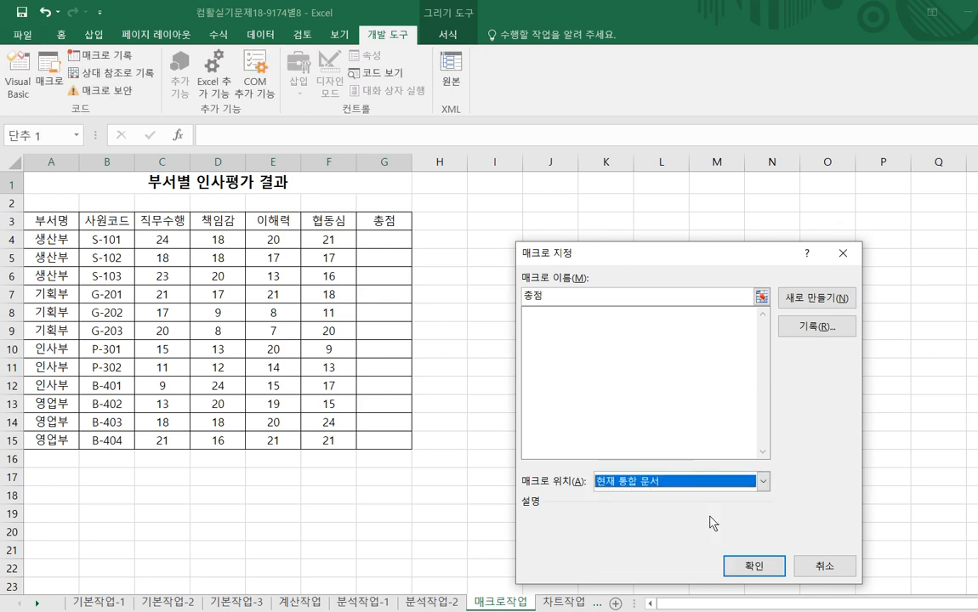
Start recording the 총점 macro with no shortcut key, stored in the current workbook (현재 통합 문서).
{"action": "left_click", "coordinate": [807, 328]}
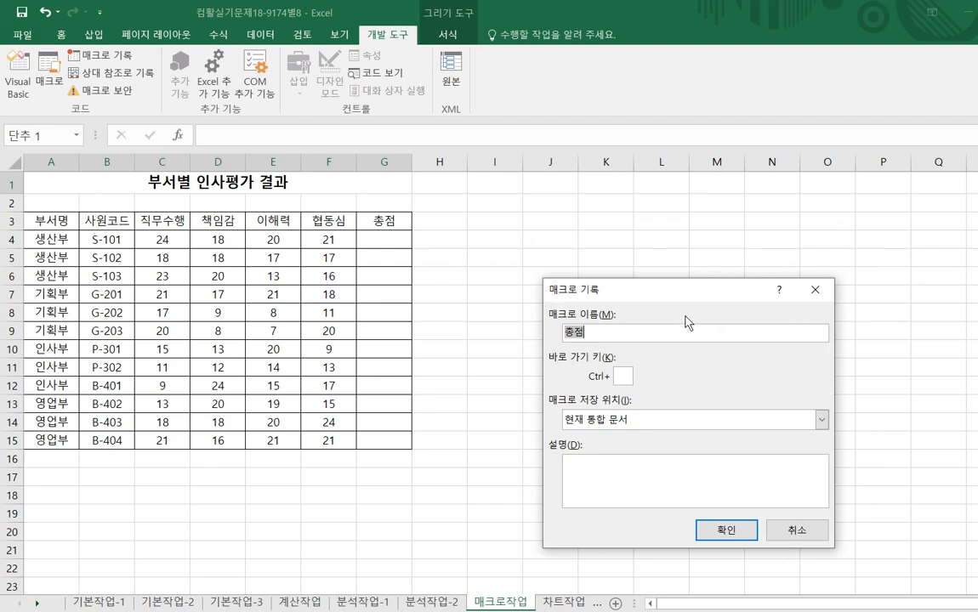
{"action": "left_click_drag", "start_coordinate": [604, 299], "coordinate": [510, 246]}
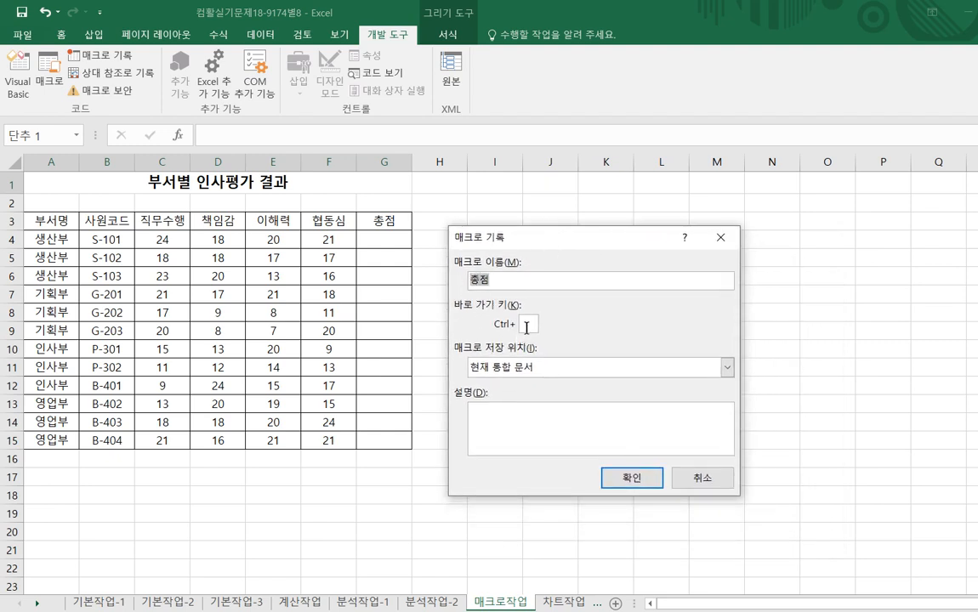
{"action": "left_click", "coordinate": [727, 367]}
{"action": "left_click", "coordinate": [727, 367]}
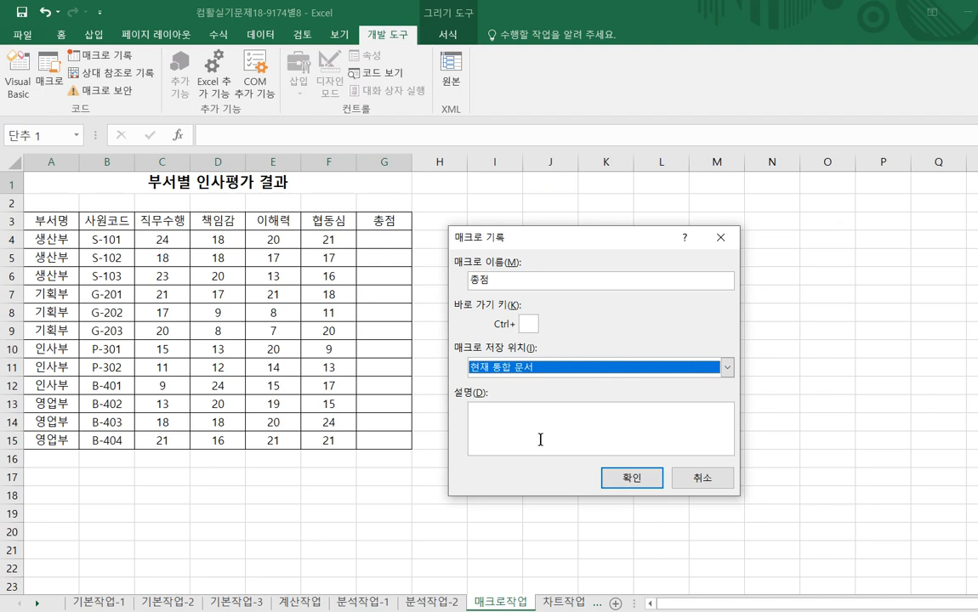
{"action": "left_click", "coordinate": [632, 482]}
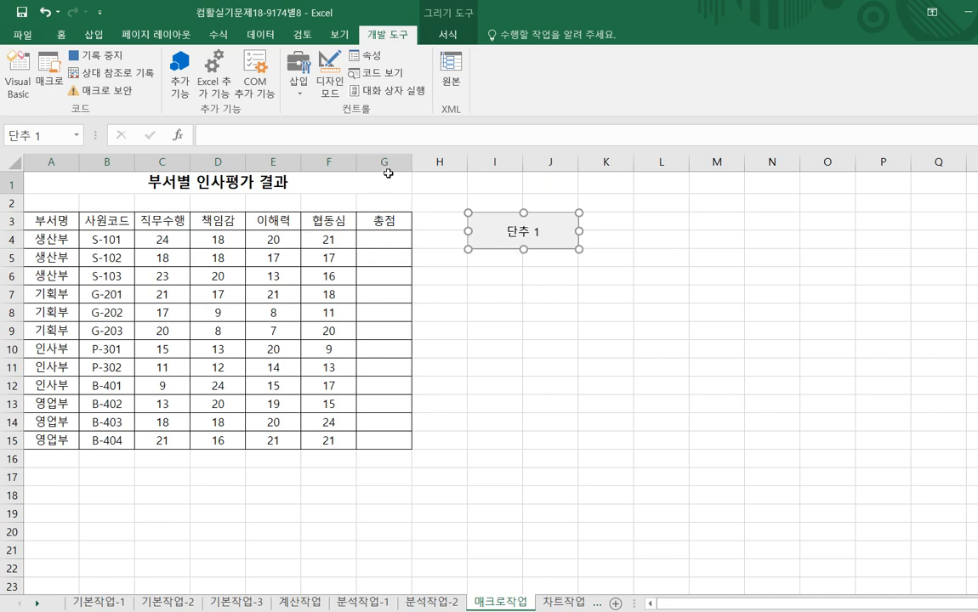
Enter =SUM(C4:F4) in cell G4 using the SUM function arguments to total the first employee's scores.
{"action": "left_click", "coordinate": [373, 239]}
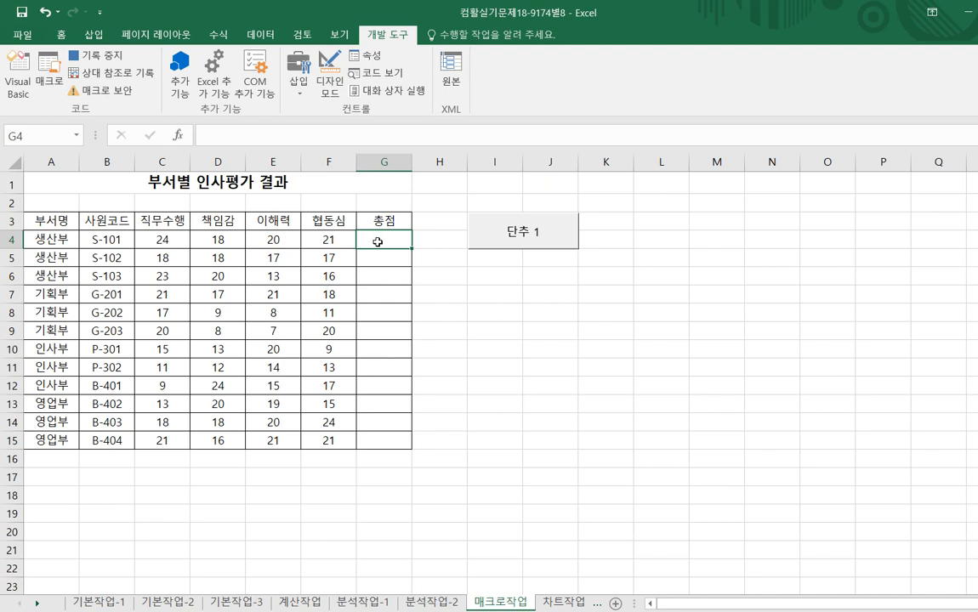
{"action": "type", "text": "="}
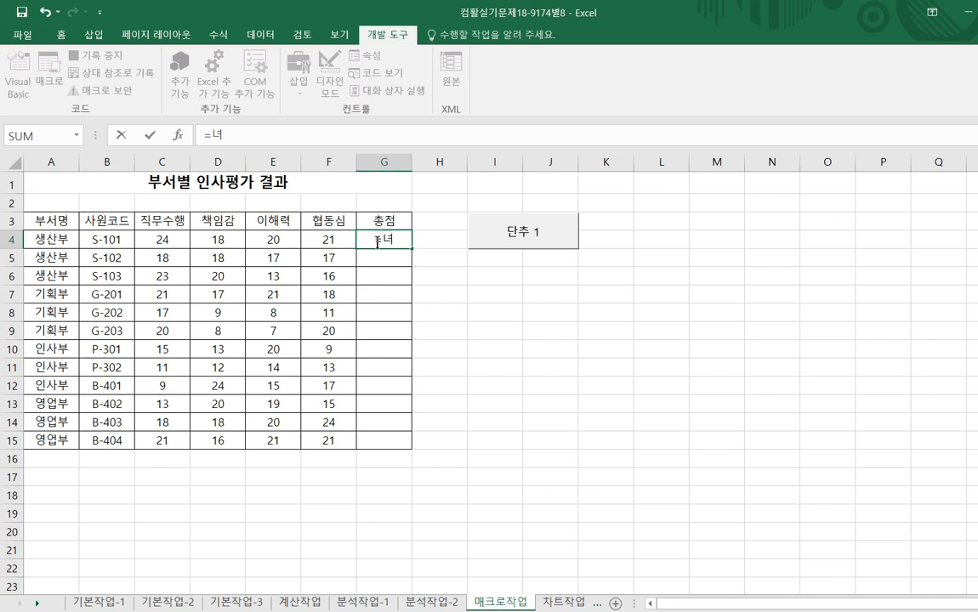
{"action": "type", "text": "SUM"}
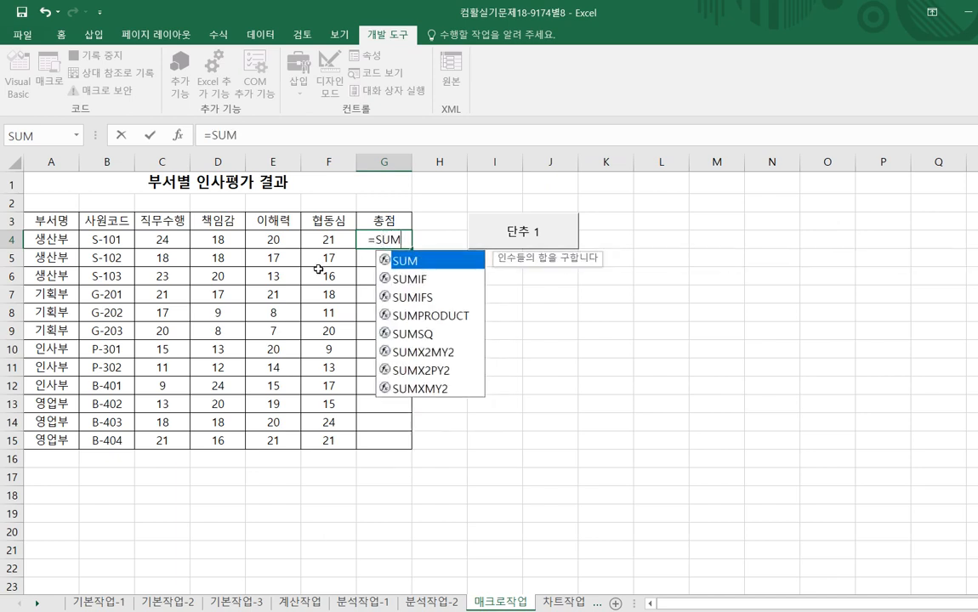
{"action": "double_click", "coordinate": [385, 261]}
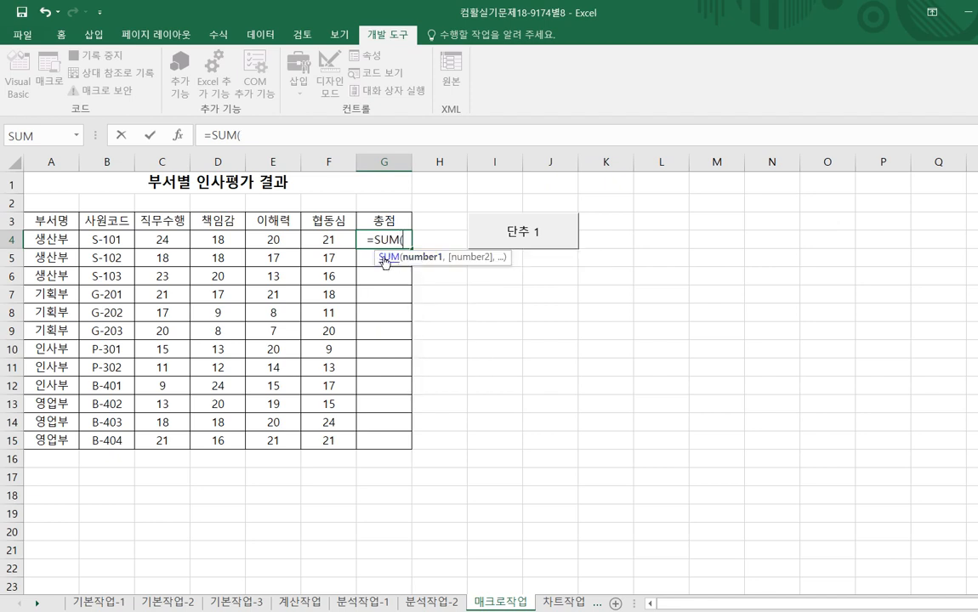
{"action": "left_click", "coordinate": [176, 134]}
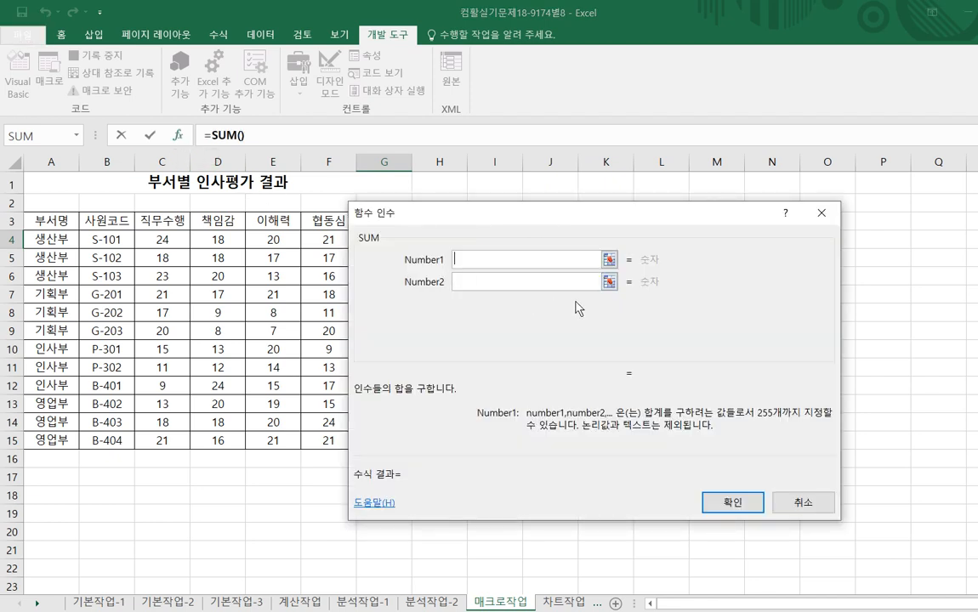
{"action": "left_click_drag", "start_coordinate": [558, 221], "coordinate": [675, 283]}
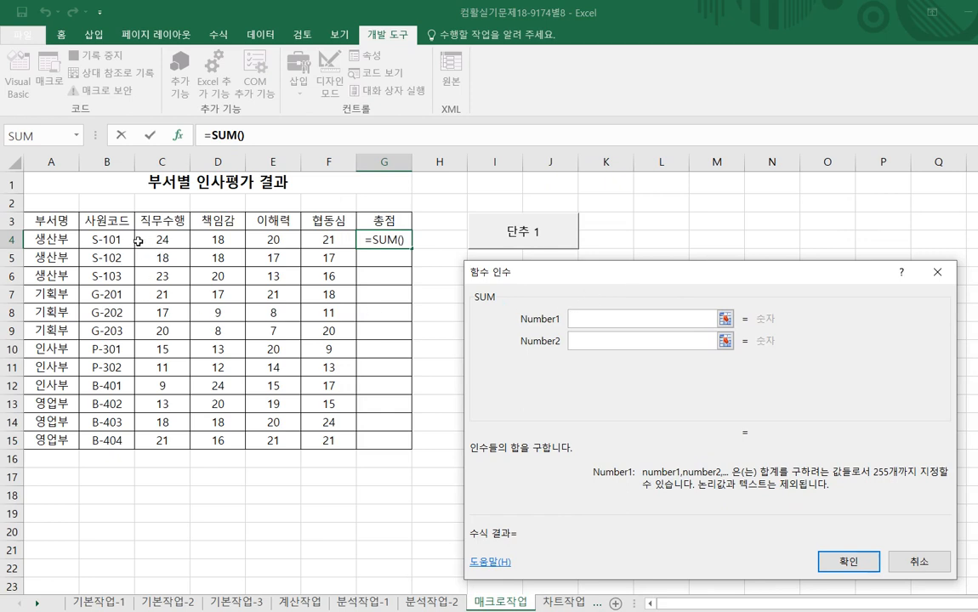
{"action": "left_click_drag", "start_coordinate": [153, 239], "coordinate": [317, 244]}
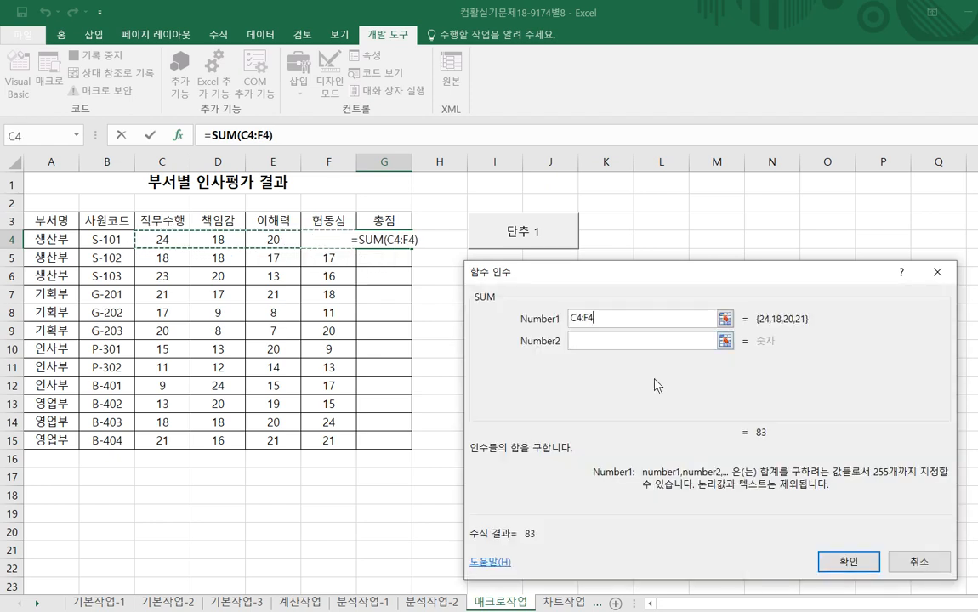
{"action": "left_click", "coordinate": [842, 566]}
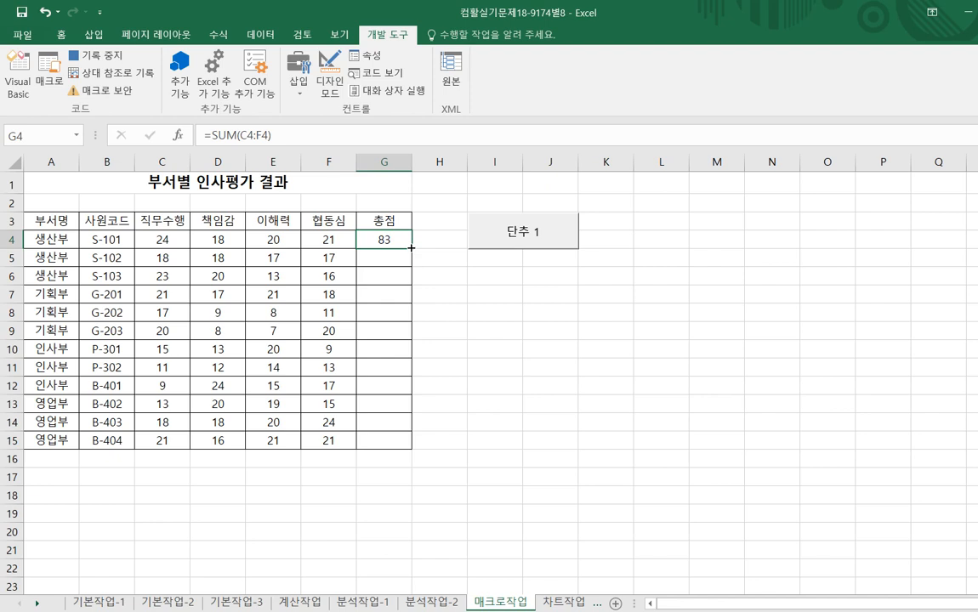
Fill the total formula from G4 down through G15 and stop recording the macro.
{"action": "left_click_drag", "start_coordinate": [411, 248], "coordinate": [406, 445]}
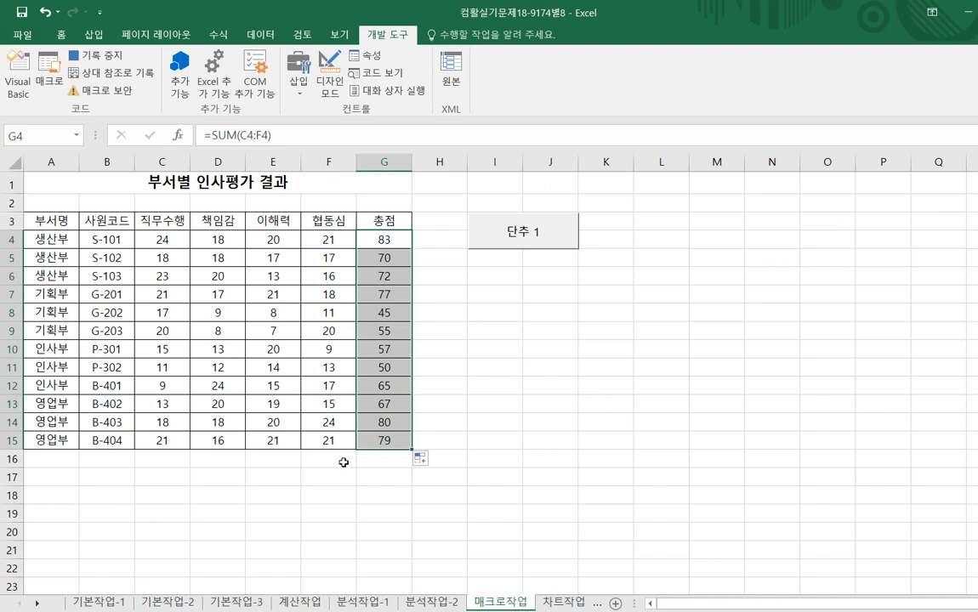
{"action": "left_click", "coordinate": [98, 58]}
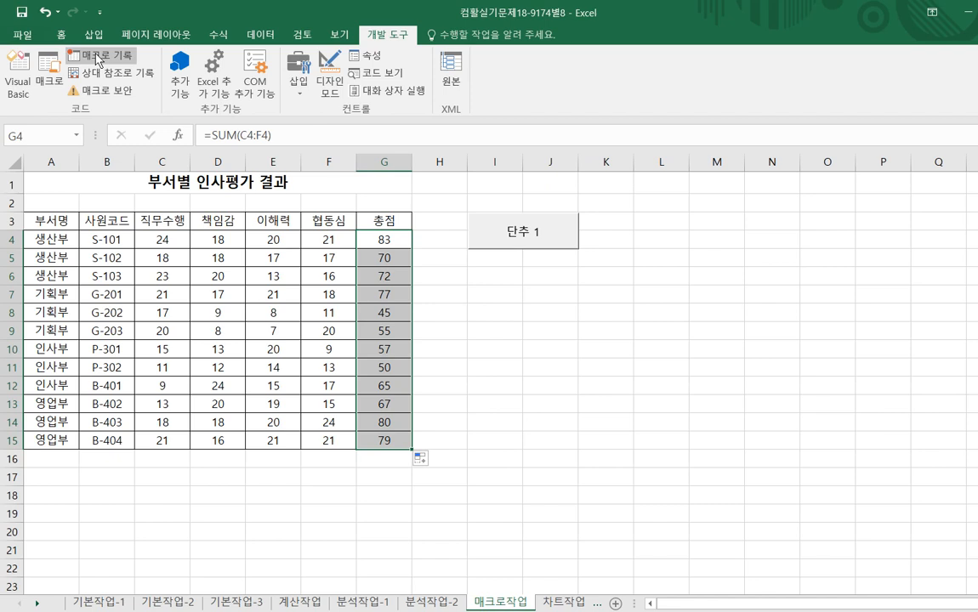
Test the recorded macro by running it from the new worksheet button.
{"action": "left_click", "coordinate": [520, 233]}
{"action": "left_click", "coordinate": [458, 370]}
{"action": "left_click", "coordinate": [614, 396]}
{"action": "left_click", "coordinate": [563, 400]}
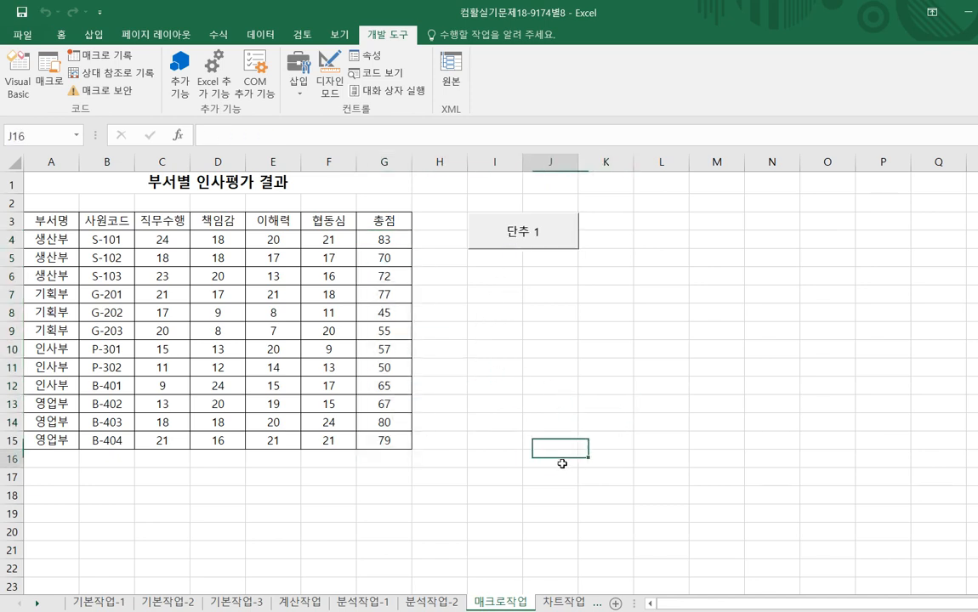
{"action": "left_click", "coordinate": [508, 390]}
{"action": "left_click", "coordinate": [586, 376]}
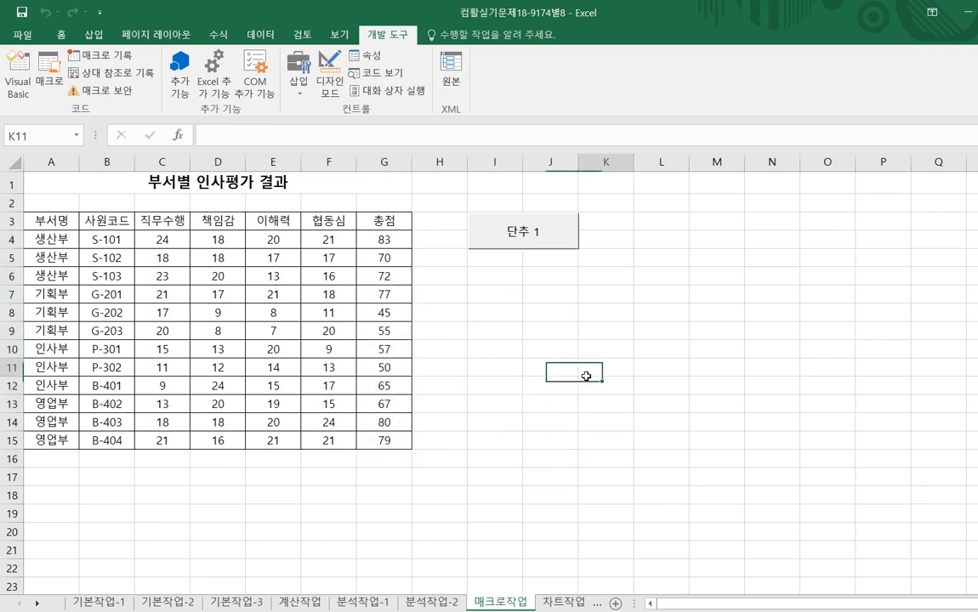
{"action": "left_click", "coordinate": [527, 237]}
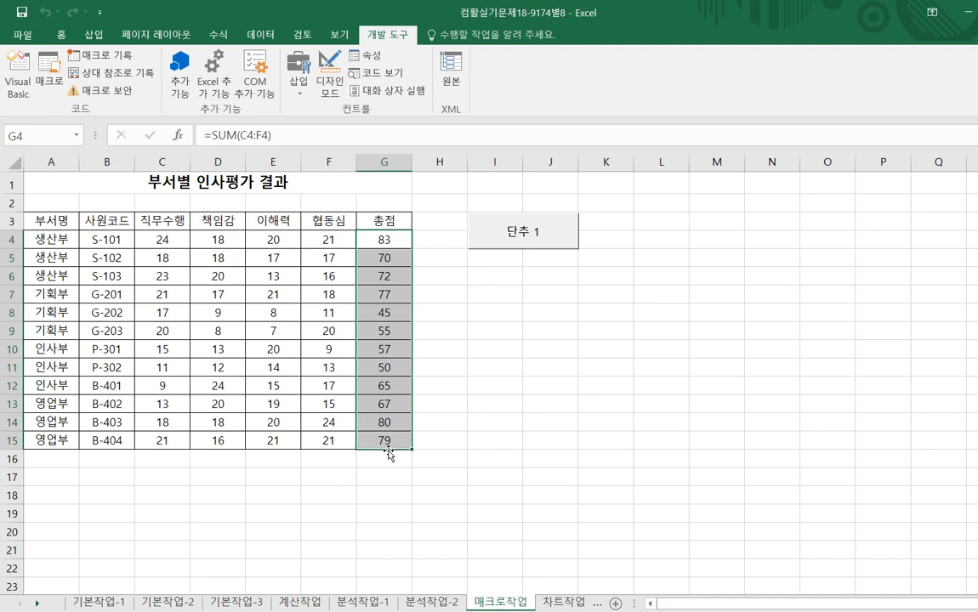
Change the worksheet button's label to 총점 and deselect the button.
{"action": "right_click", "coordinate": [524, 239]}
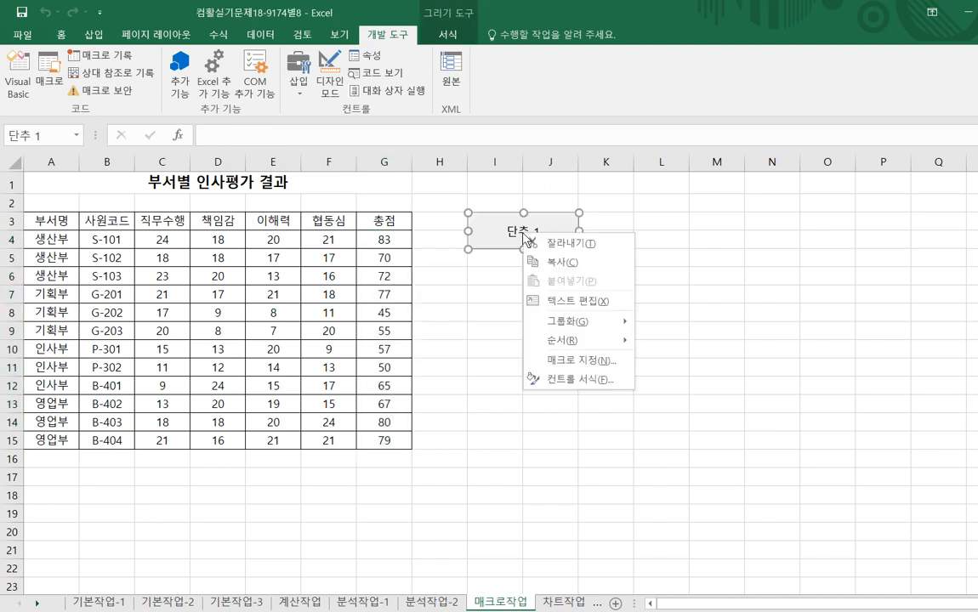
{"action": "left_click", "coordinate": [577, 302]}
{"action": "left_click_drag", "start_coordinate": [511, 232], "coordinate": [557, 230]}
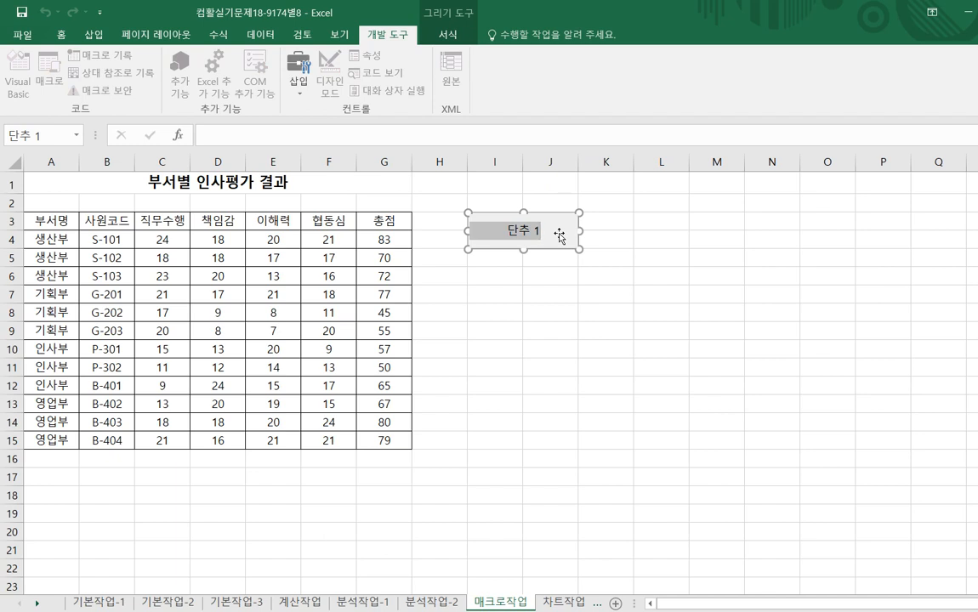
{"action": "type", "text": "CHD"}
{"action": "key", "text": "BackSpace"}
{"action": "key", "text": "BackSpace"}
{"action": "key", "text": "BackSpace"}
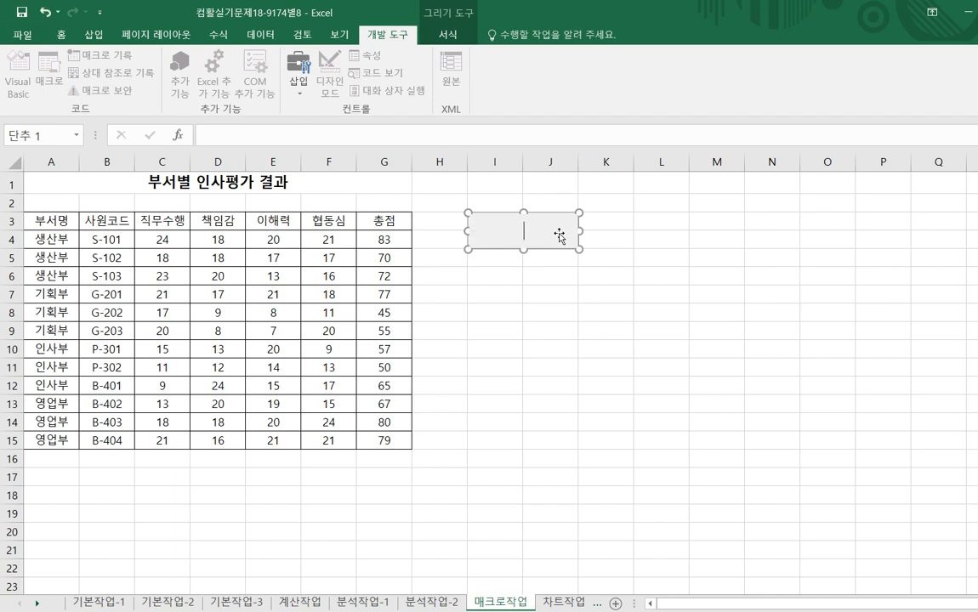
{"action": "type", "text": "총점"}
{"action": "left_click", "coordinate": [563, 294]}
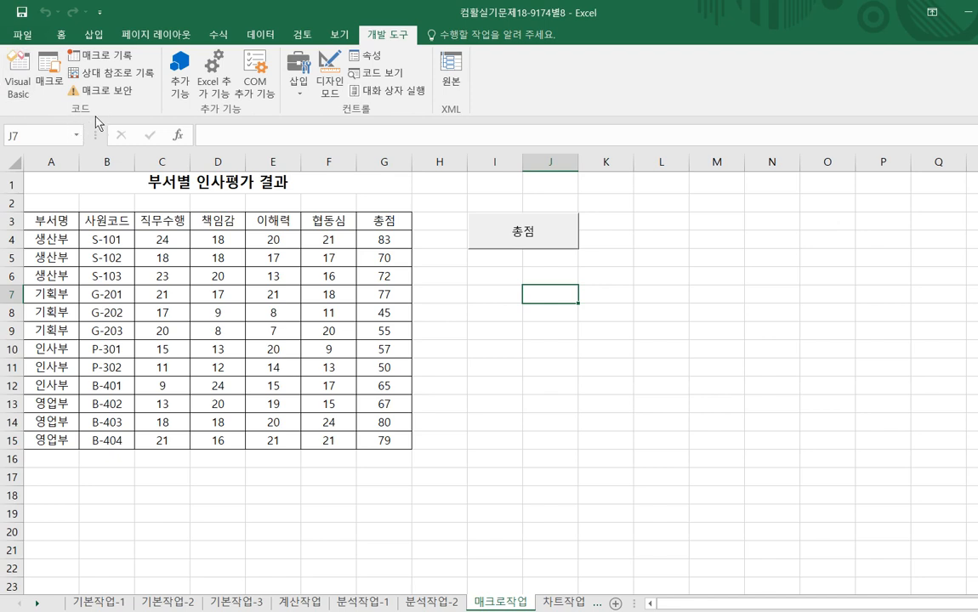
Open the 총점 macro for editing and examine its recorded VBA code from Sub to End Sub.
{"action": "left_click", "coordinate": [49, 76]}
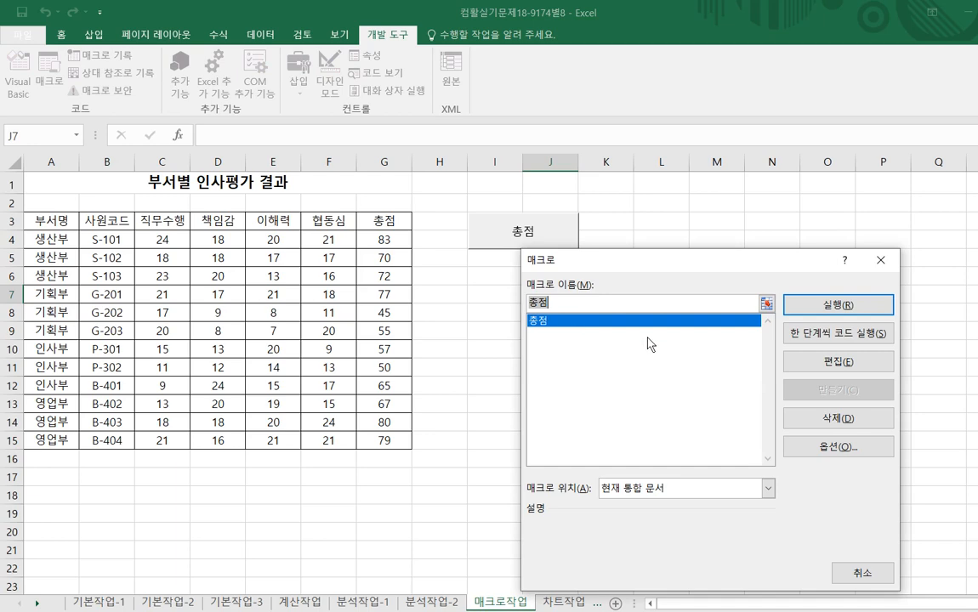
{"action": "left_click", "coordinate": [827, 364]}
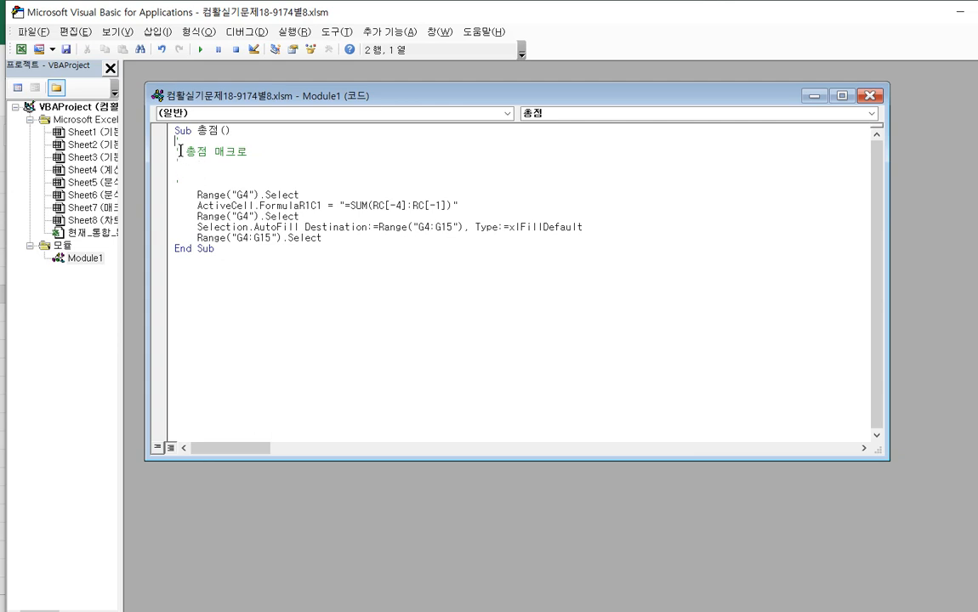
{"action": "left_click", "coordinate": [202, 255]}
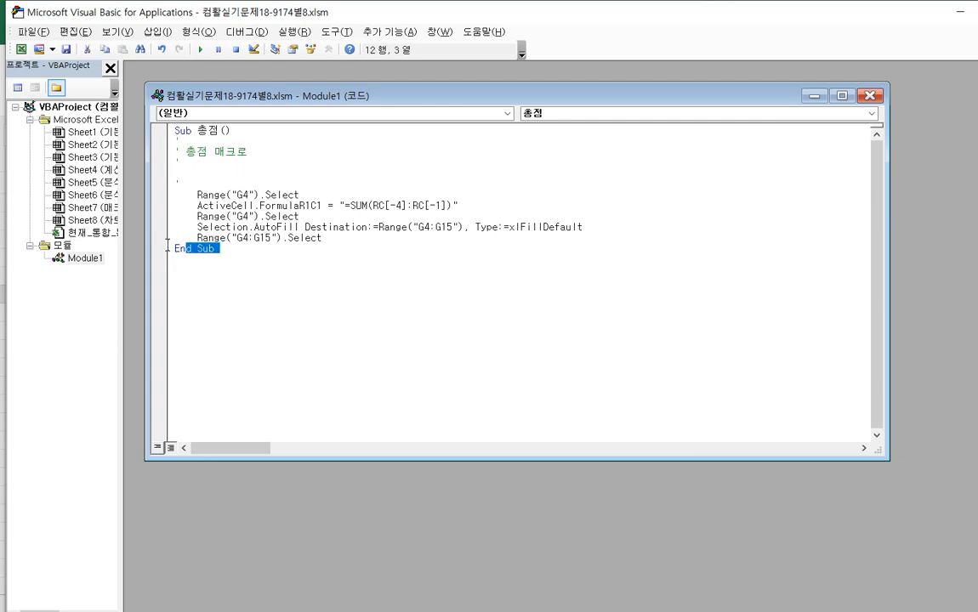
{"action": "key", "text": "ctrl+a"}
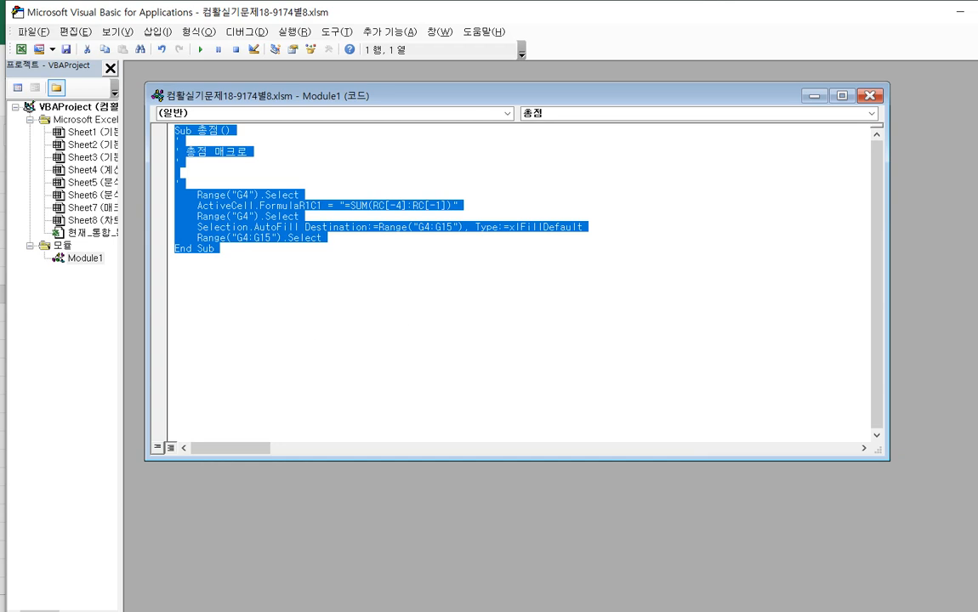
{"action": "left_click", "coordinate": [728, 277]}
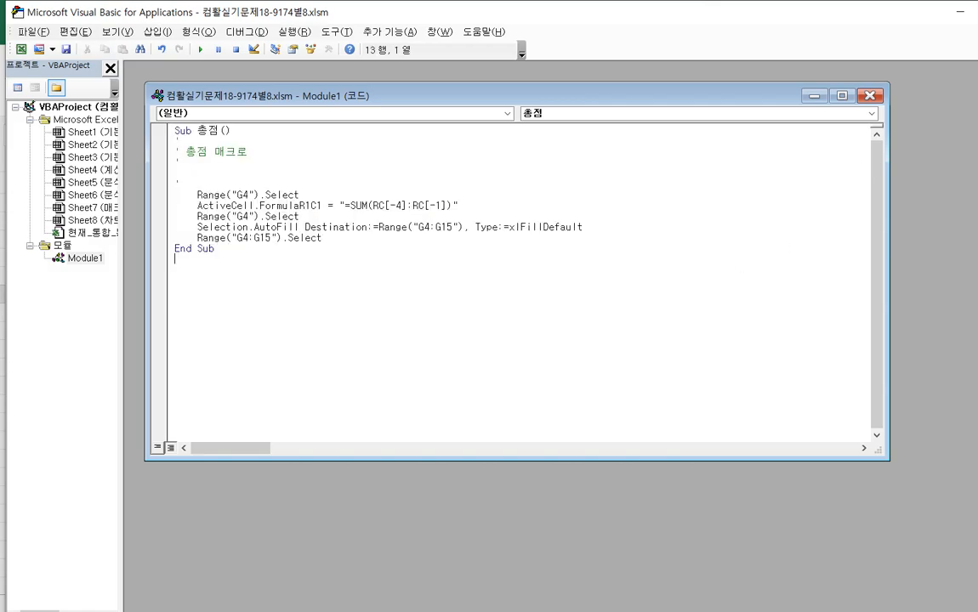
Return to the worksheet and draw a rounded rectangle about 3.6 cm wide and 1.2 cm high over I7:J8.
{"action": "key", "text": "alt+F11"}
{"action": "left_click", "coordinate": [503, 354]}
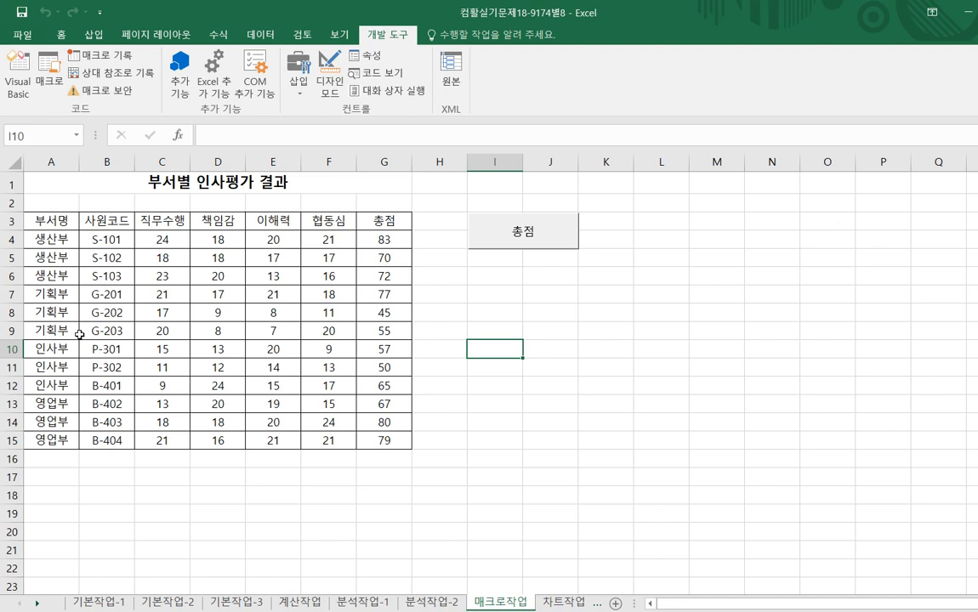
{"action": "left_click_drag", "start_coordinate": [51, 223], "coordinate": [376, 221]}
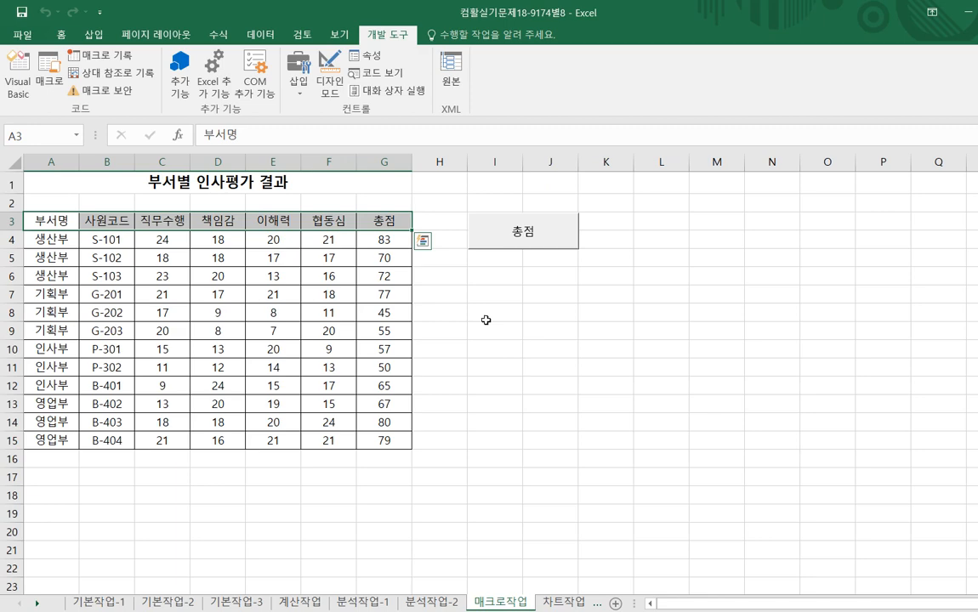
{"action": "left_click", "coordinate": [95, 38]}
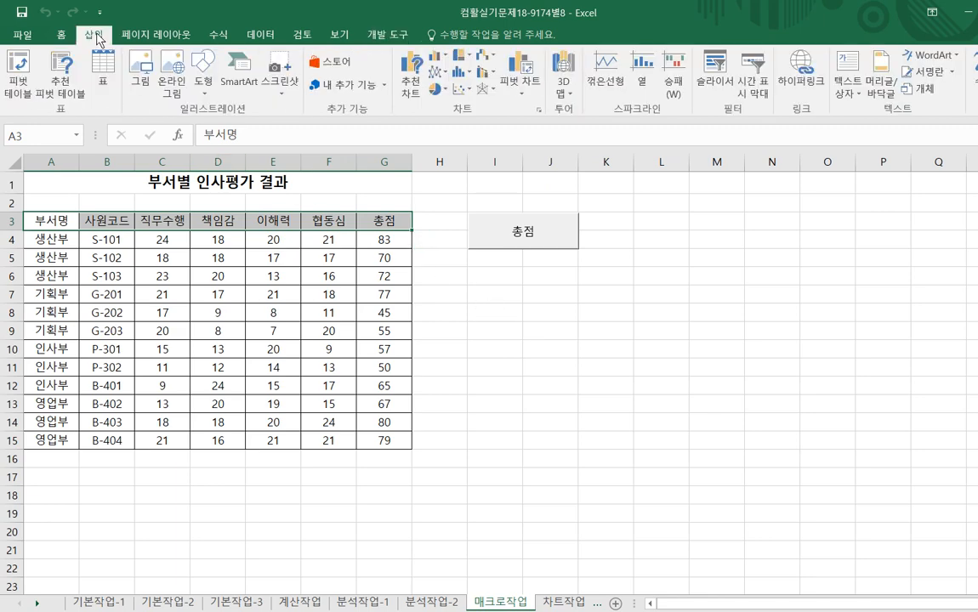
{"action": "left_click", "coordinate": [204, 94]}
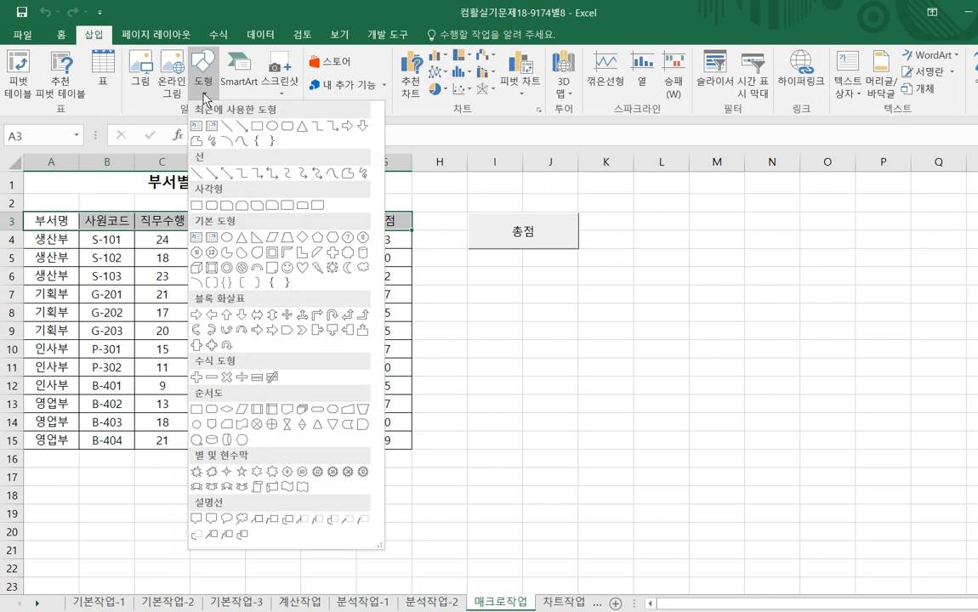
{"action": "left_click", "coordinate": [211, 206]}
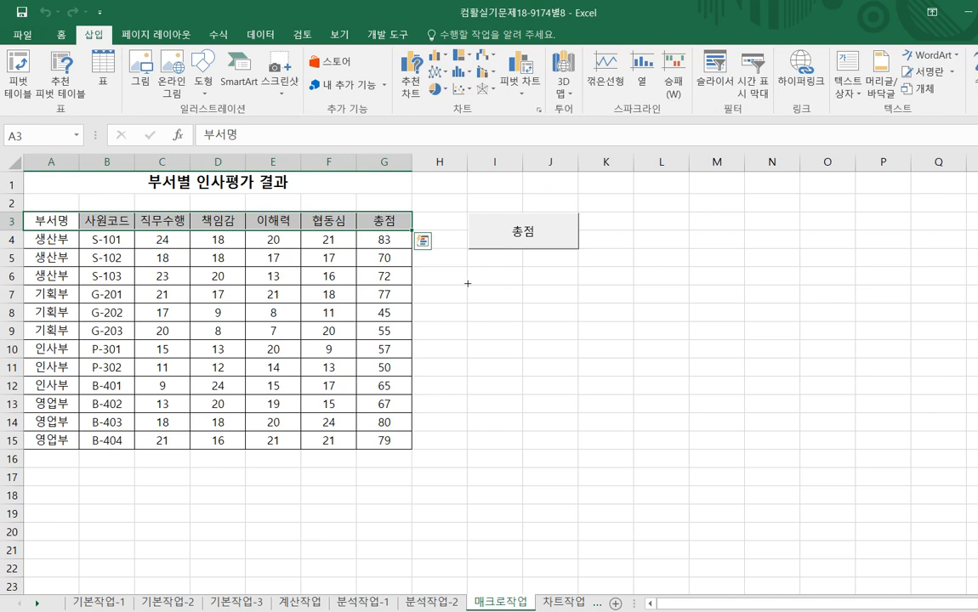
{"action": "left_click_drag", "start_coordinate": [466, 283], "coordinate": [575, 321]}
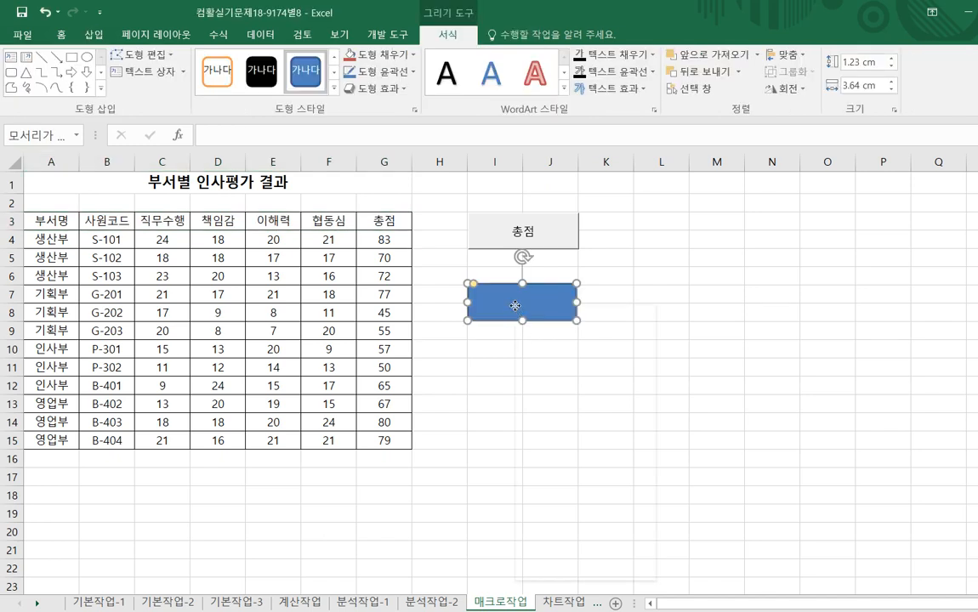
Assign a new macro named 서식 to the rounded rectangle and start recording it in the current workbook.
{"action": "right_click", "coordinate": [515, 308]}
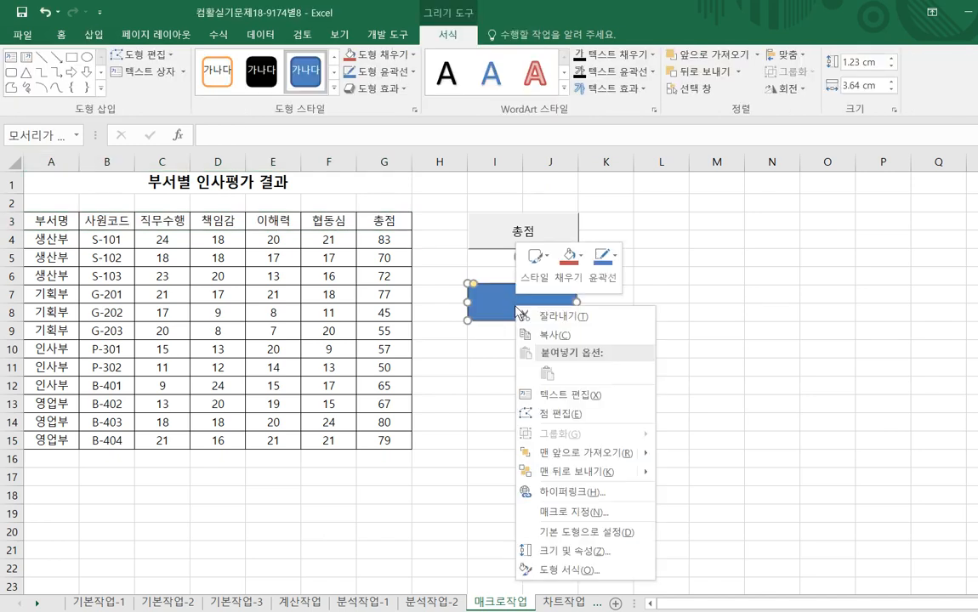
{"action": "left_click", "coordinate": [553, 514]}
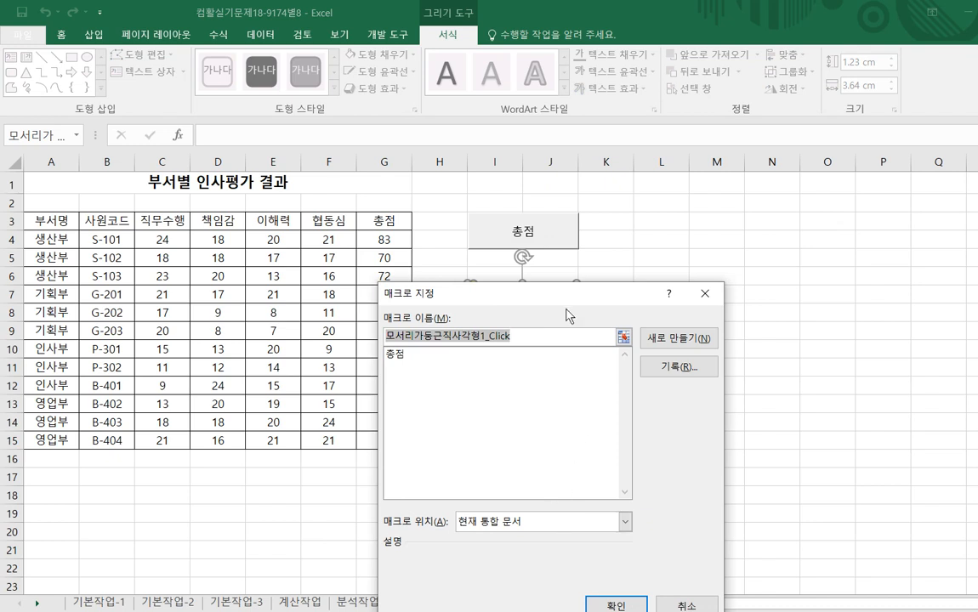
{"action": "left_click_drag", "start_coordinate": [564, 302], "coordinate": [735, 192]}
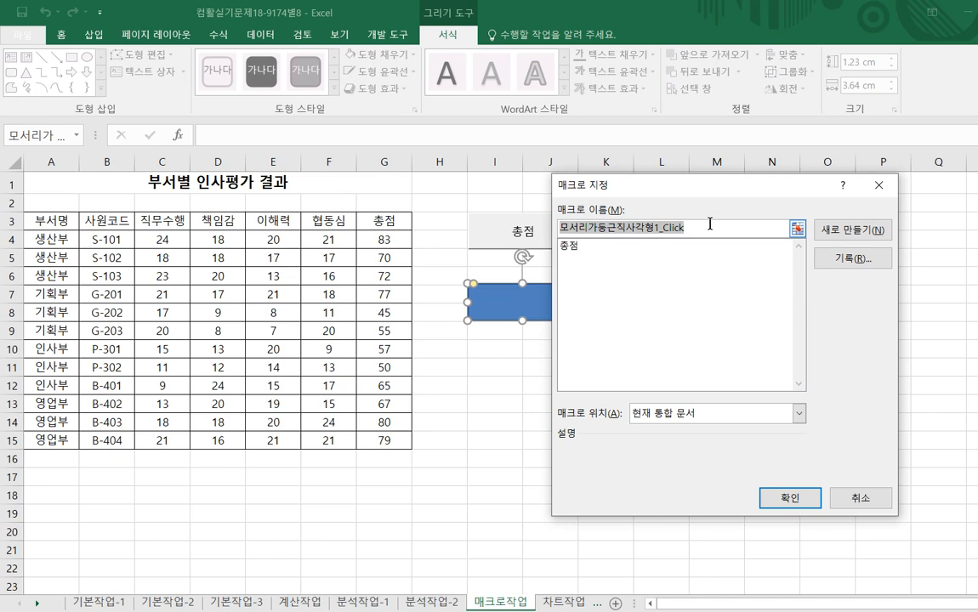
{"action": "type", "text": "서식"}
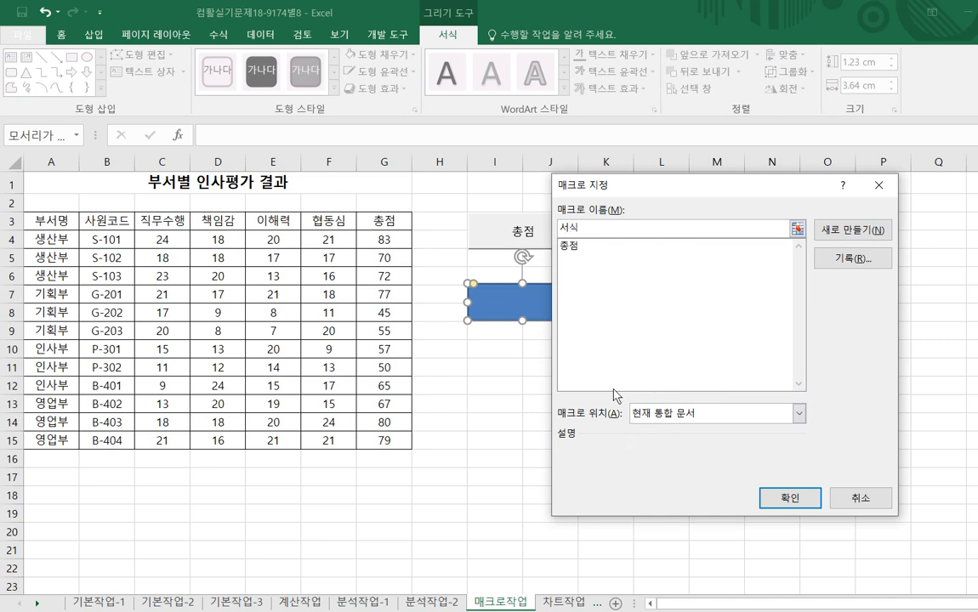
{"action": "left_click", "coordinate": [852, 259]}
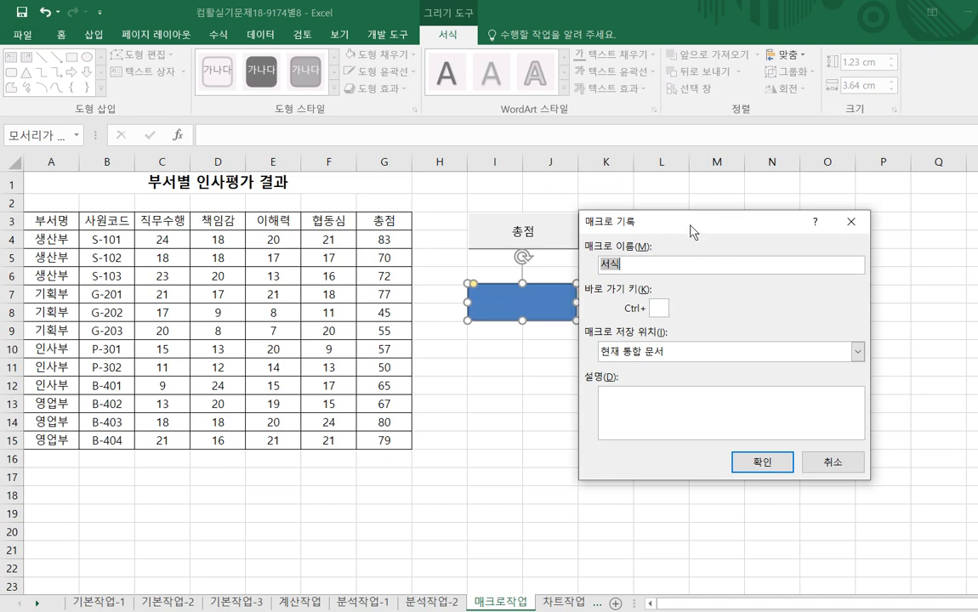
{"action": "left_click_drag", "start_coordinate": [663, 232], "coordinate": [693, 228]}
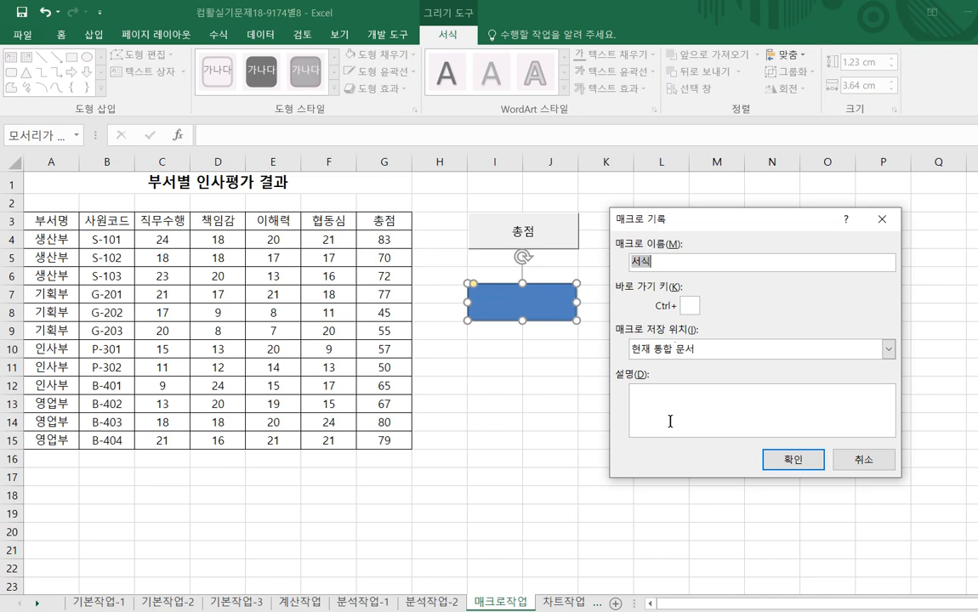
{"action": "left_click", "coordinate": [783, 460]}
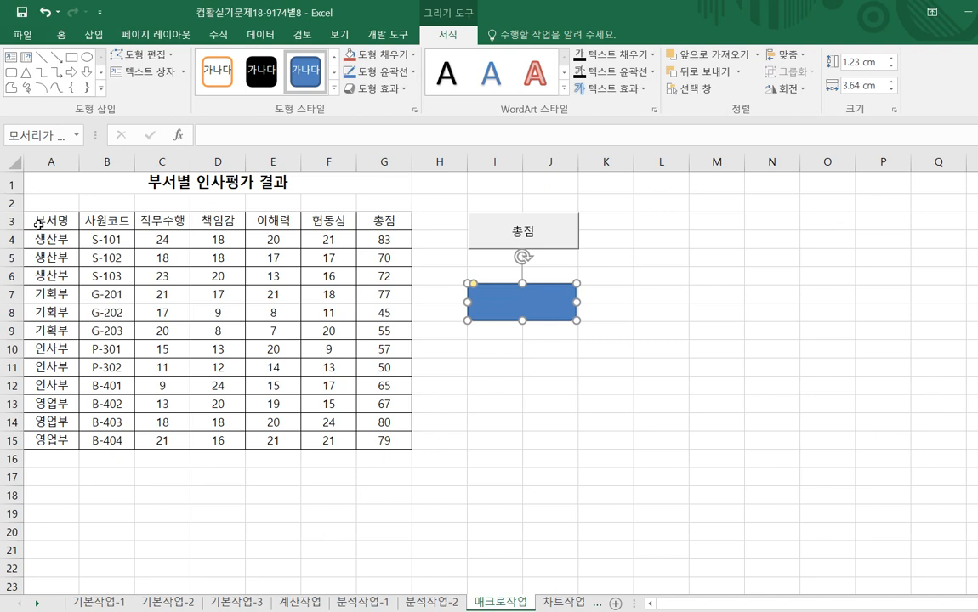
Apply the 강조색1 cell style to the header range A3:G3 and stop recording the macro.
{"action": "left_click_drag", "start_coordinate": [38, 223], "coordinate": [376, 218]}
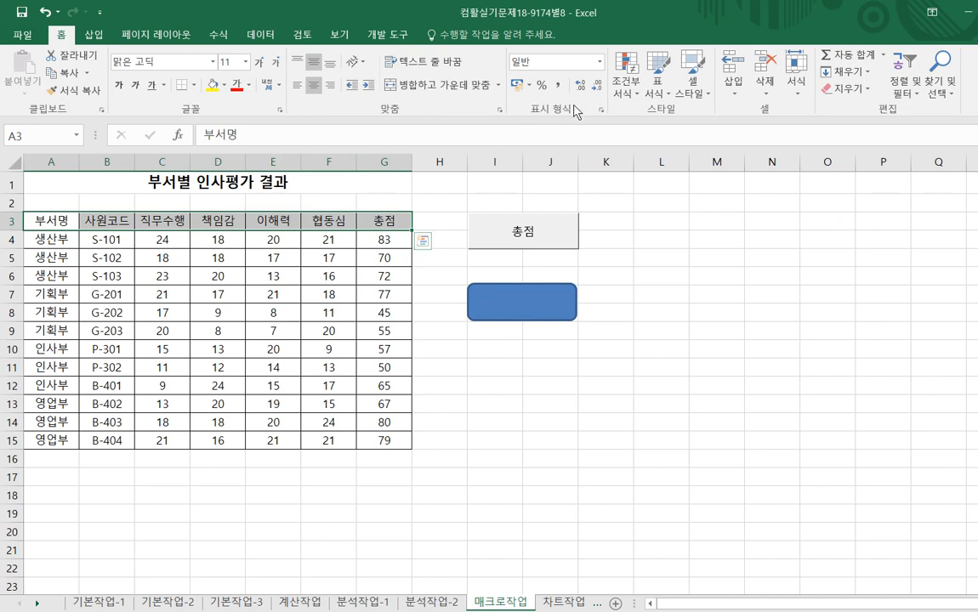
{"action": "left_click", "coordinate": [708, 99]}
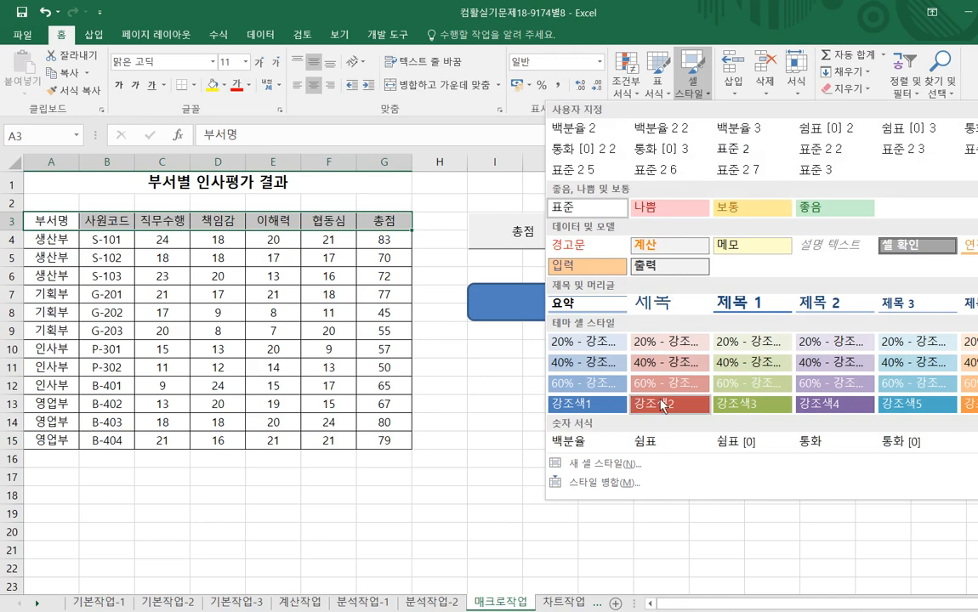
{"action": "left_click", "coordinate": [583, 406]}
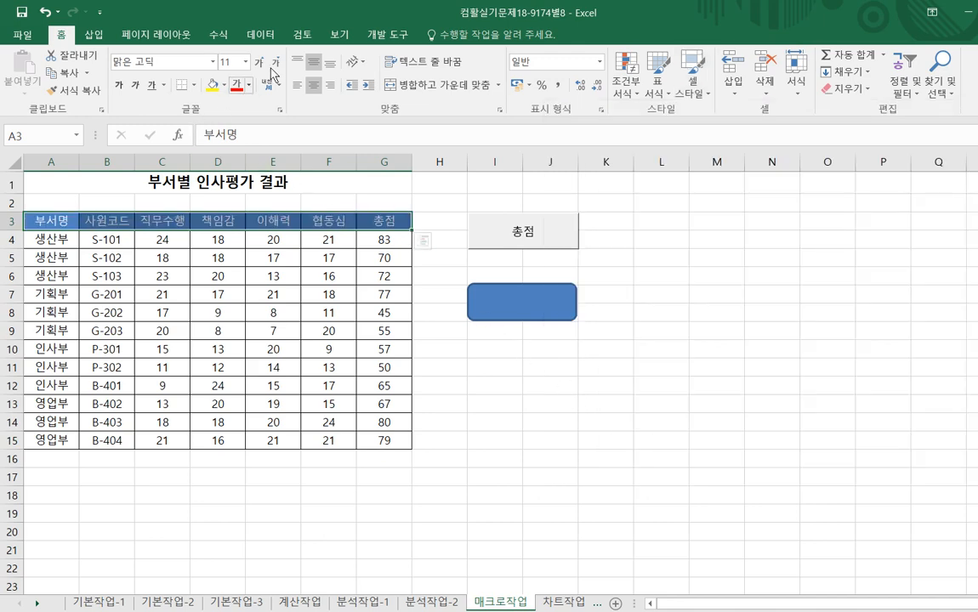
{"action": "left_click", "coordinate": [382, 38]}
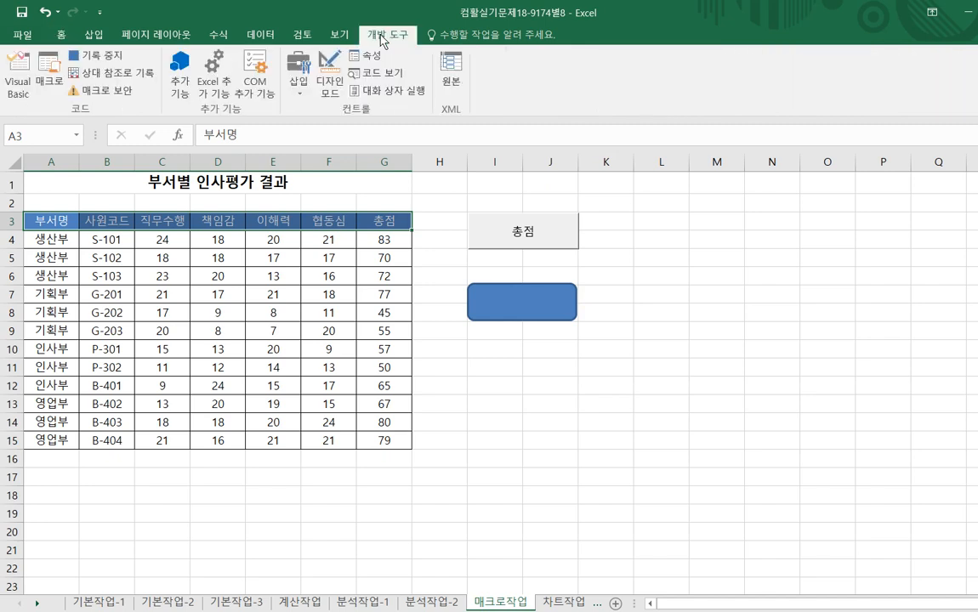
{"action": "left_click", "coordinate": [100, 56]}
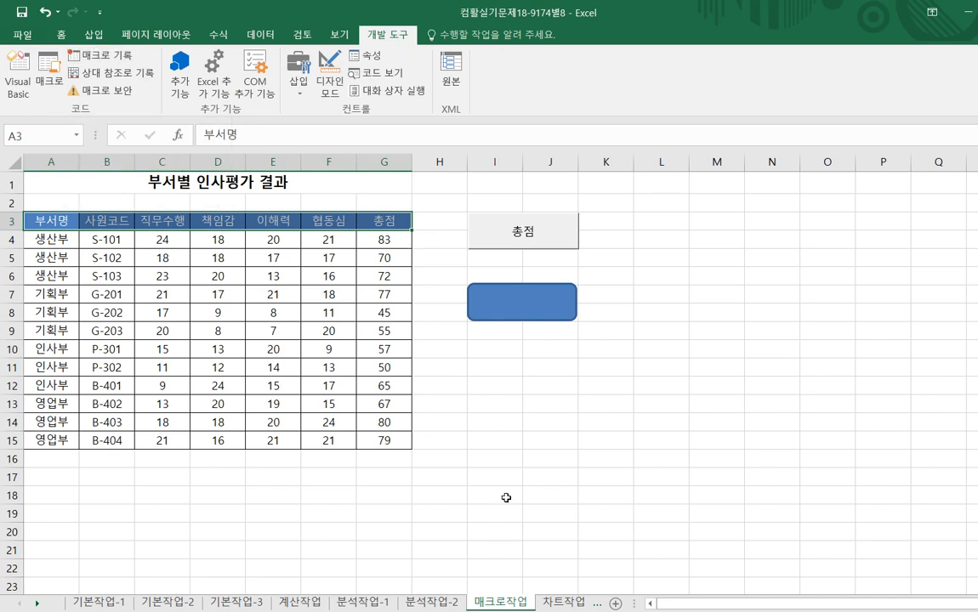
Deselect the header cells and test the 서식 macro by running it from the rounded rectangle.
{"action": "left_click", "coordinate": [533, 461]}
{"action": "left_click", "coordinate": [703, 438]}
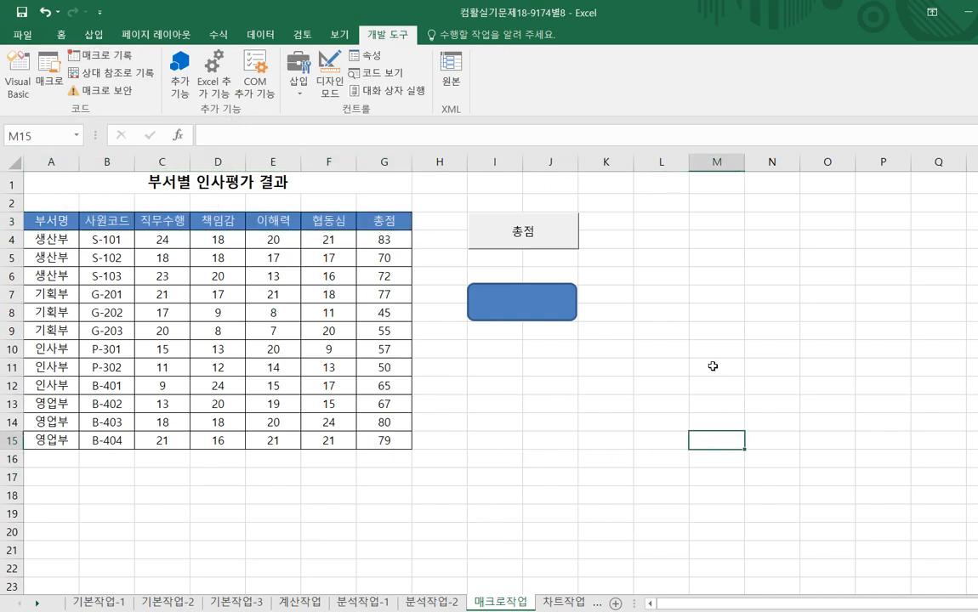
{"action": "left_click", "coordinate": [646, 435]}
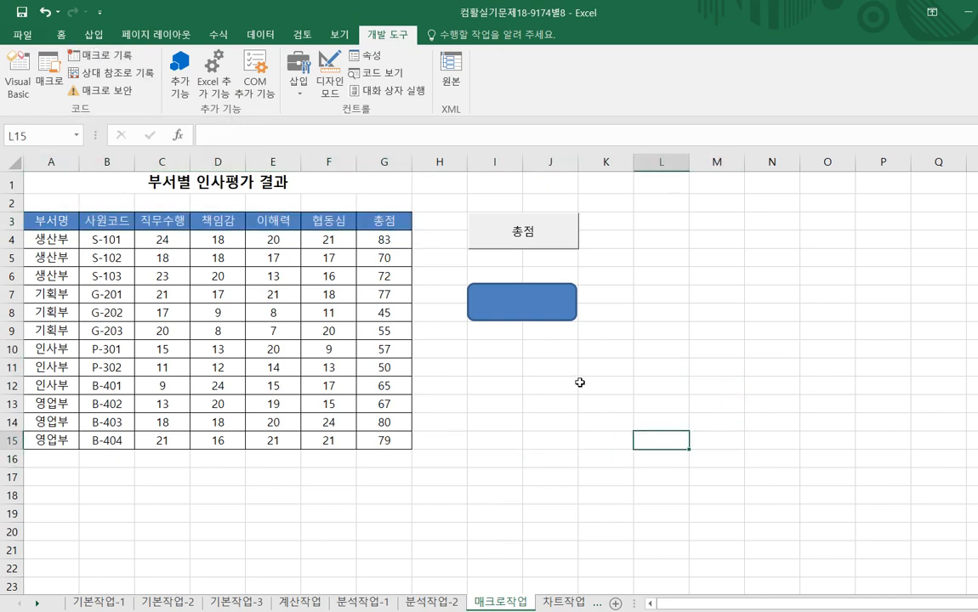
{"action": "left_click", "coordinate": [524, 308]}
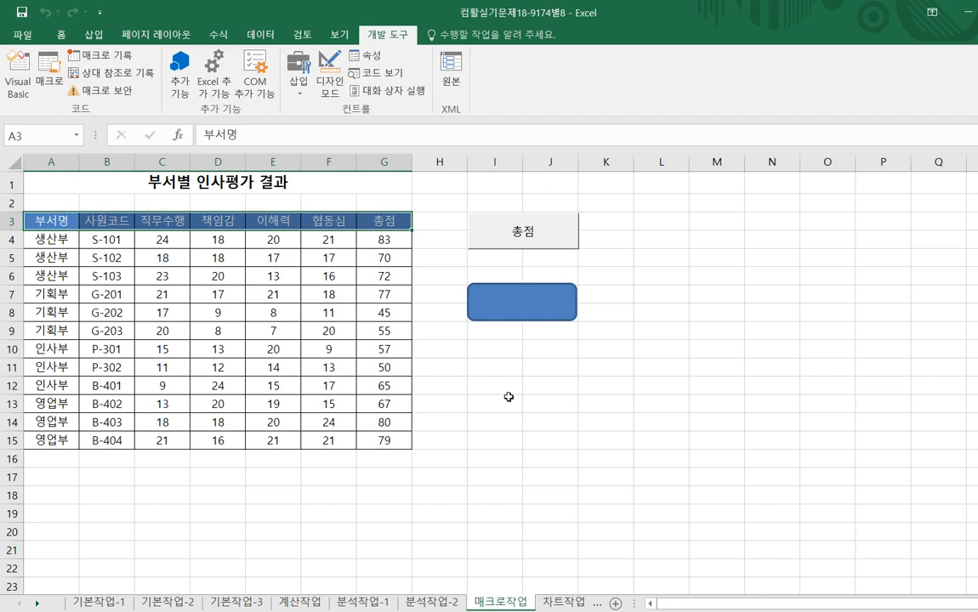
Add the text 서식 to the rounded rectangle.
{"action": "left_click", "coordinate": [532, 309]}
{"action": "right_click", "coordinate": [531, 309]}
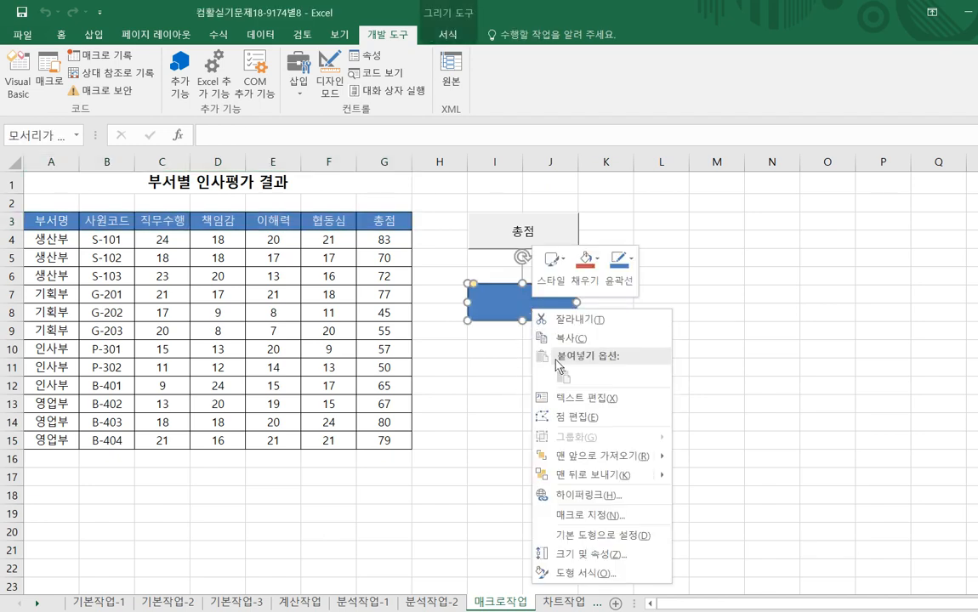
{"action": "left_click", "coordinate": [569, 400]}
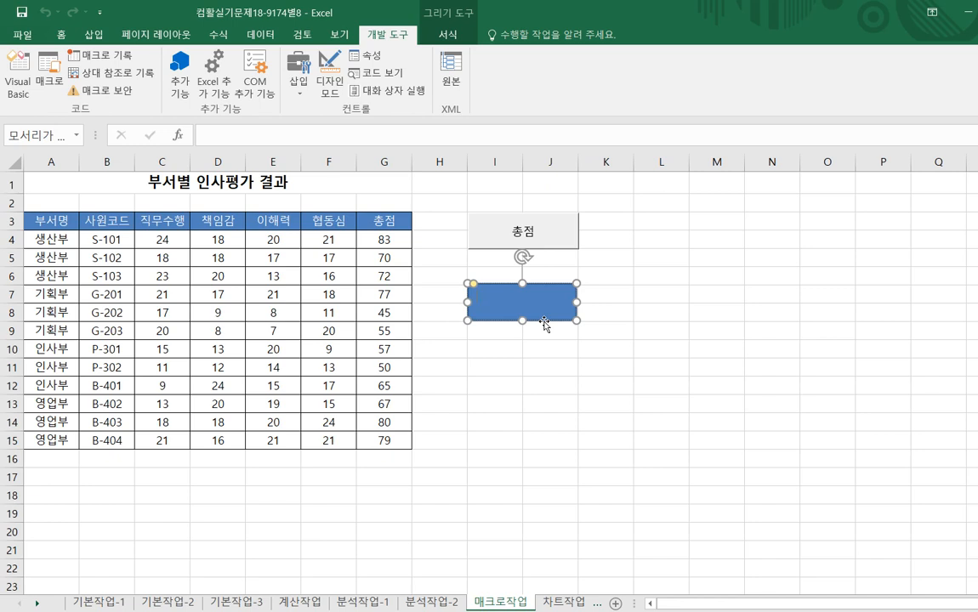
{"action": "type", "text": "서식"}
{"action": "left_click", "coordinate": [509, 383]}
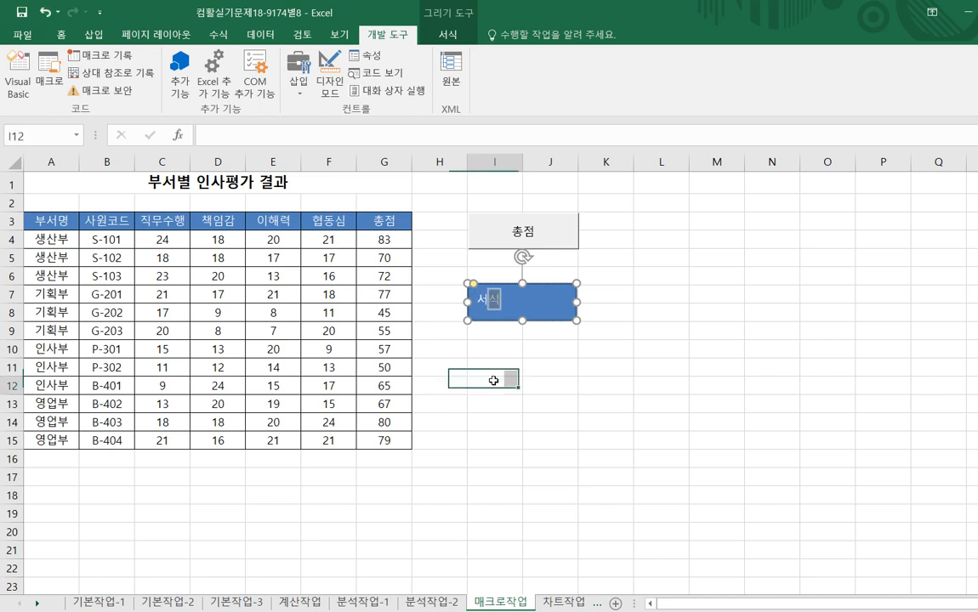
Centre the rounded rectangle's text horizontally and vertically, and deselect the shape.
{"action": "right_click", "coordinate": [518, 312]}
{"action": "left_click", "coordinate": [65, 38]}
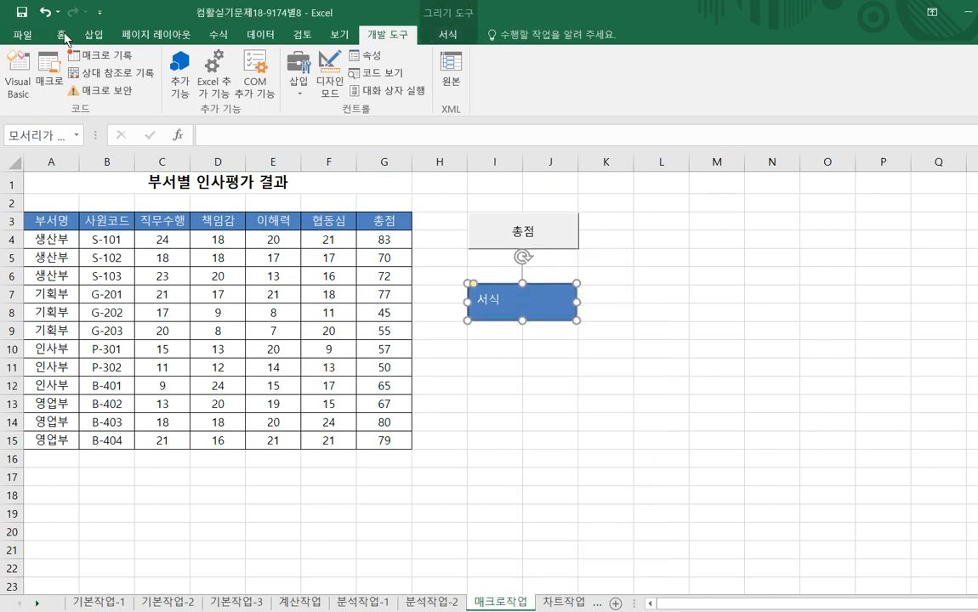
{"action": "left_click", "coordinate": [314, 63]}
{"action": "left_click", "coordinate": [312, 86]}
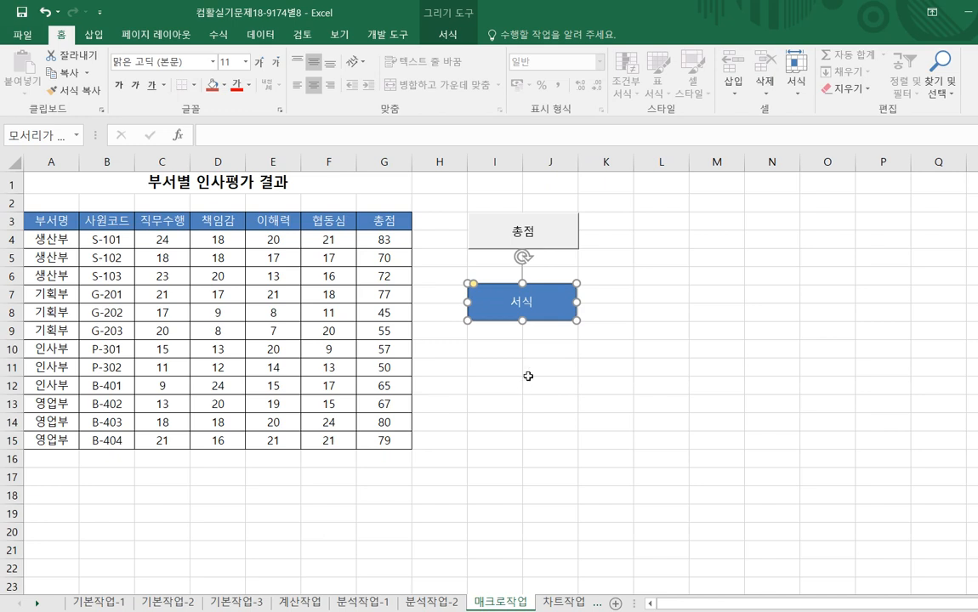
{"action": "left_click", "coordinate": [507, 404]}
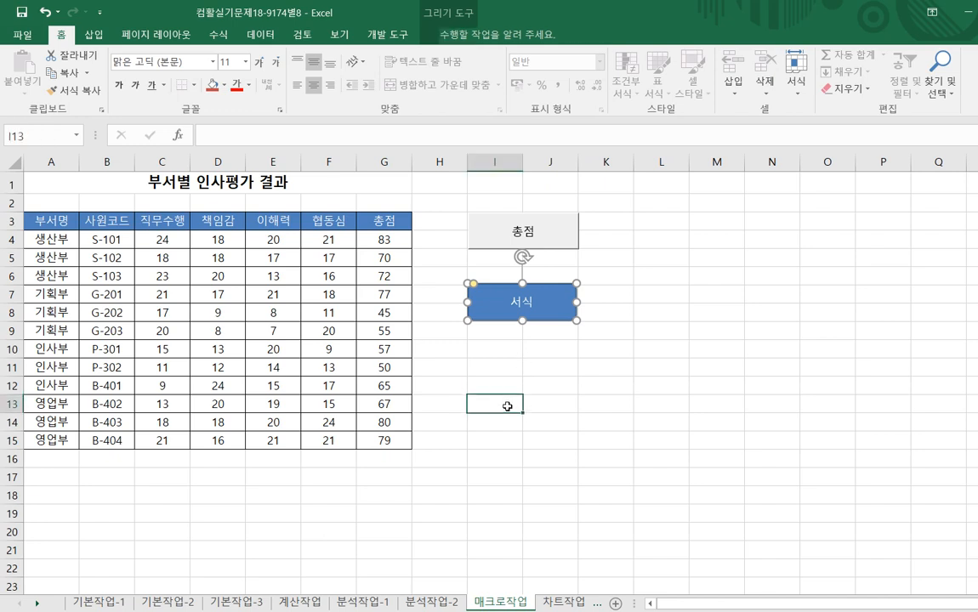
{"action": "left_click", "coordinate": [595, 401]}
Test both macros by running them from the 총점 button and the 서식 rectangle.
{"action": "left_click", "coordinate": [528, 233]}
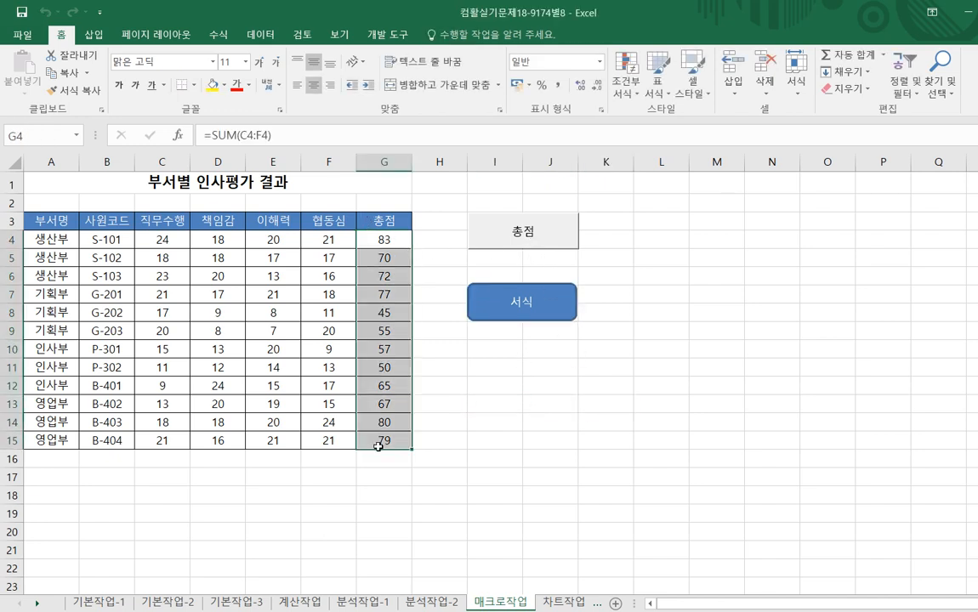
{"action": "left_click", "coordinate": [585, 455]}
{"action": "left_click", "coordinate": [767, 429]}
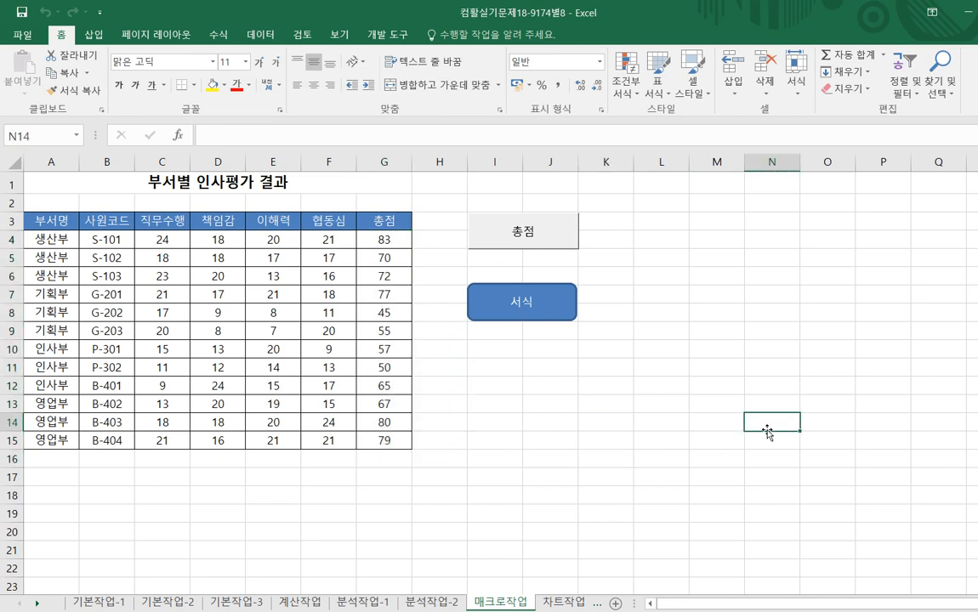
{"action": "left_click", "coordinate": [717, 312]}
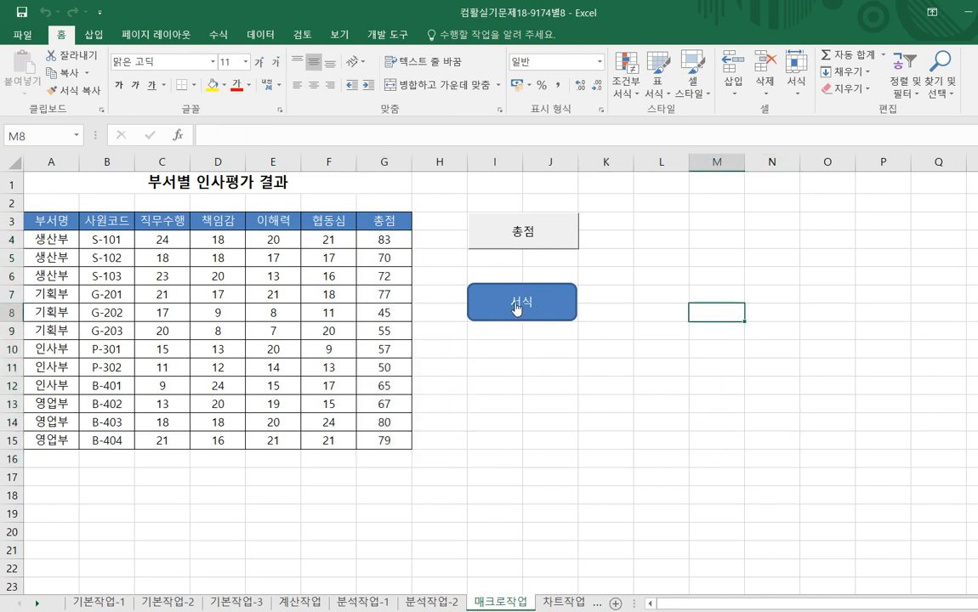
{"action": "left_click", "coordinate": [516, 309]}
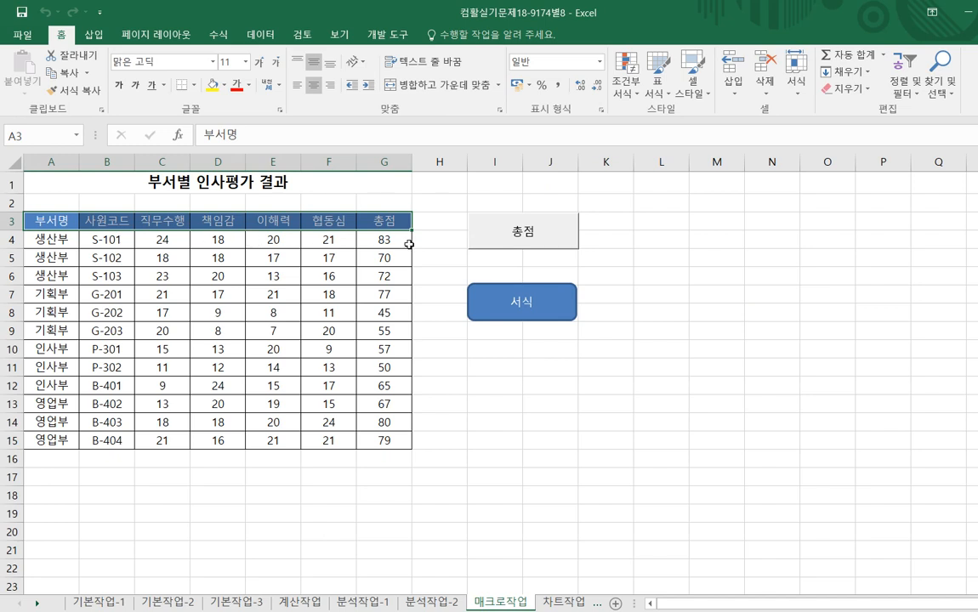
{"action": "left_click", "coordinate": [516, 437]}
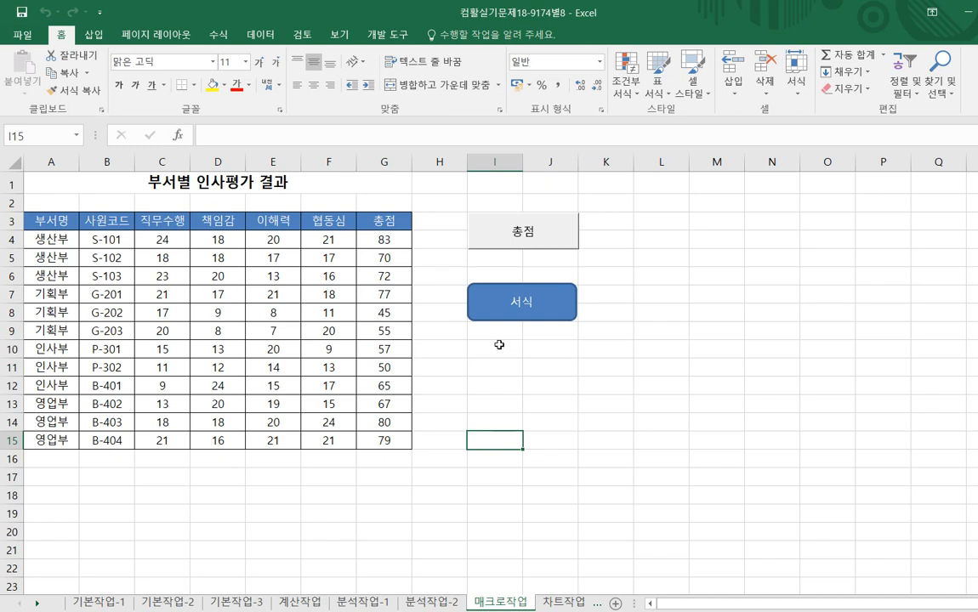
Open the 서식 macro for editing, examine its recorded VBA code, and close the editor to return to the worksheet.
{"action": "left_click", "coordinate": [387, 36]}
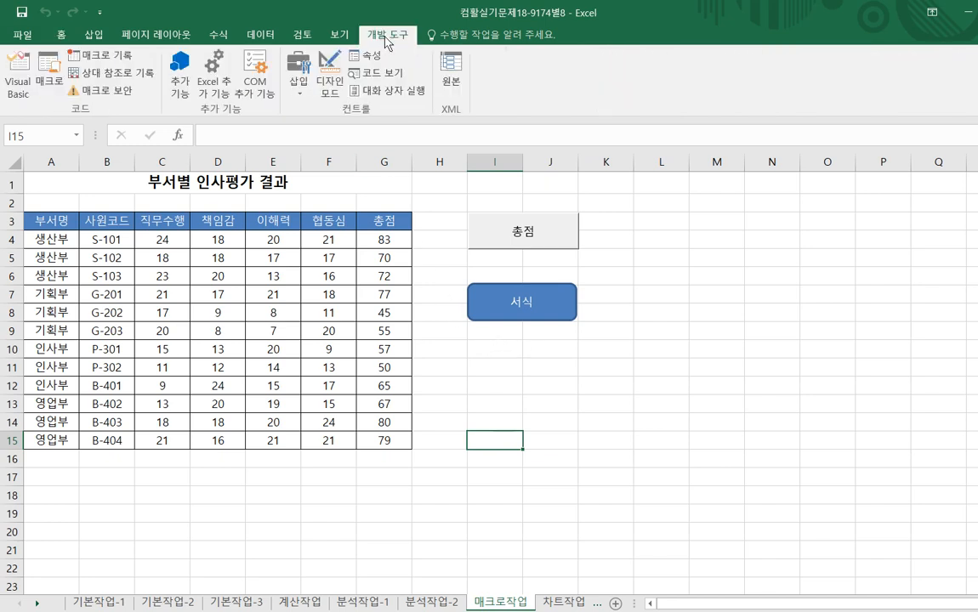
{"action": "left_click", "coordinate": [49, 77]}
{"action": "left_click", "coordinate": [544, 335]}
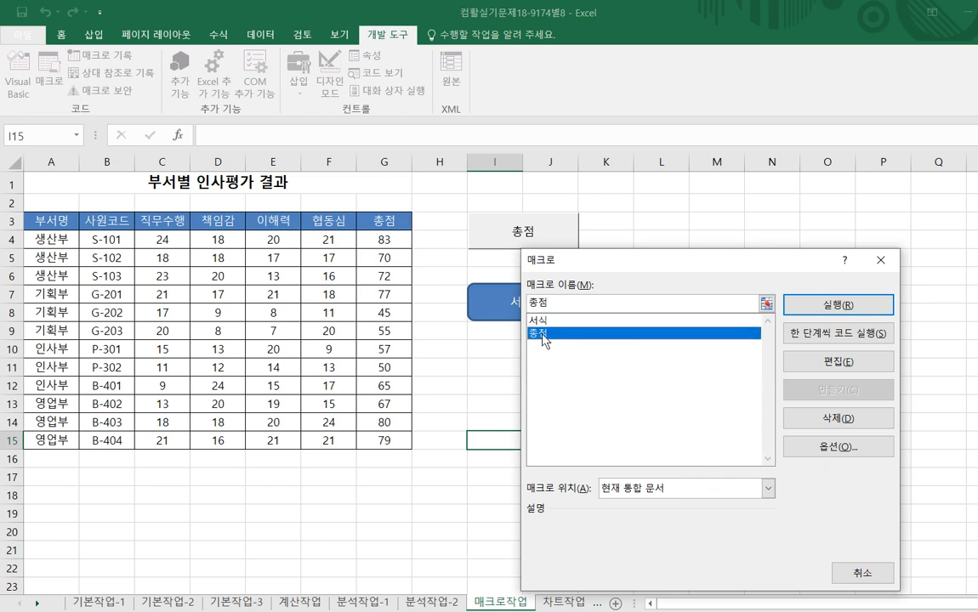
{"action": "left_click", "coordinate": [557, 321]}
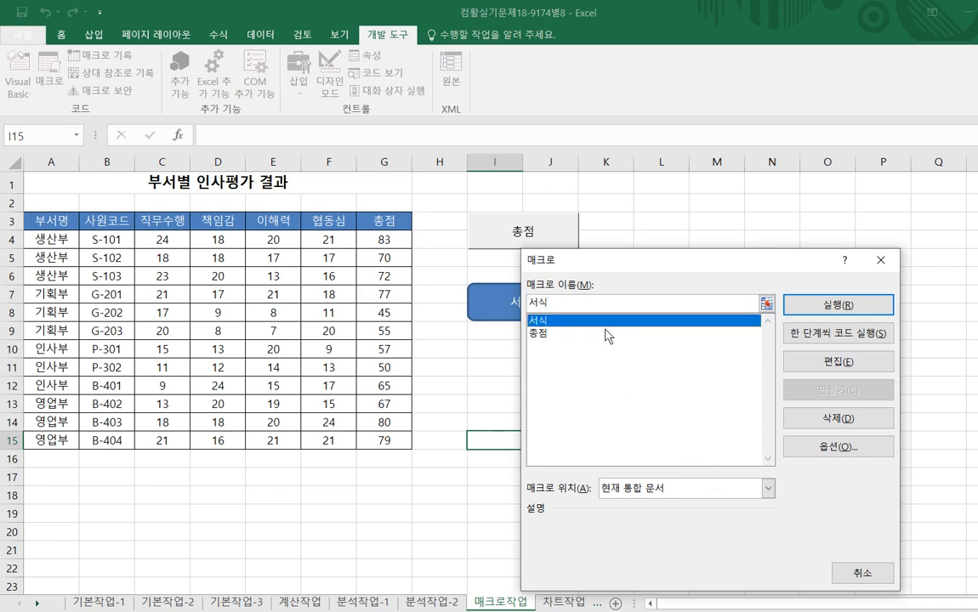
{"action": "left_click", "coordinate": [844, 364]}
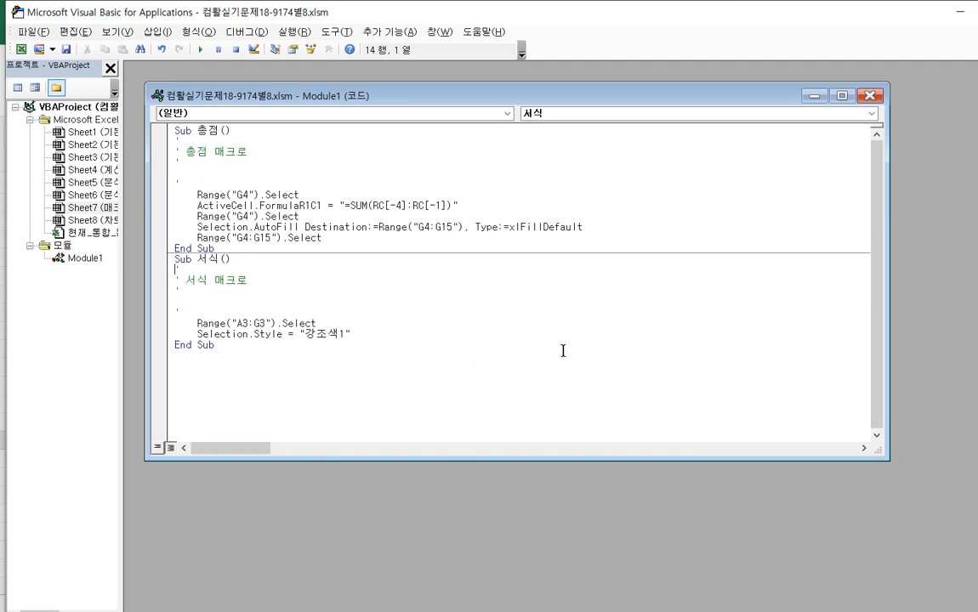
{"action": "left_click_drag", "start_coordinate": [235, 372], "coordinate": [170, 288]}
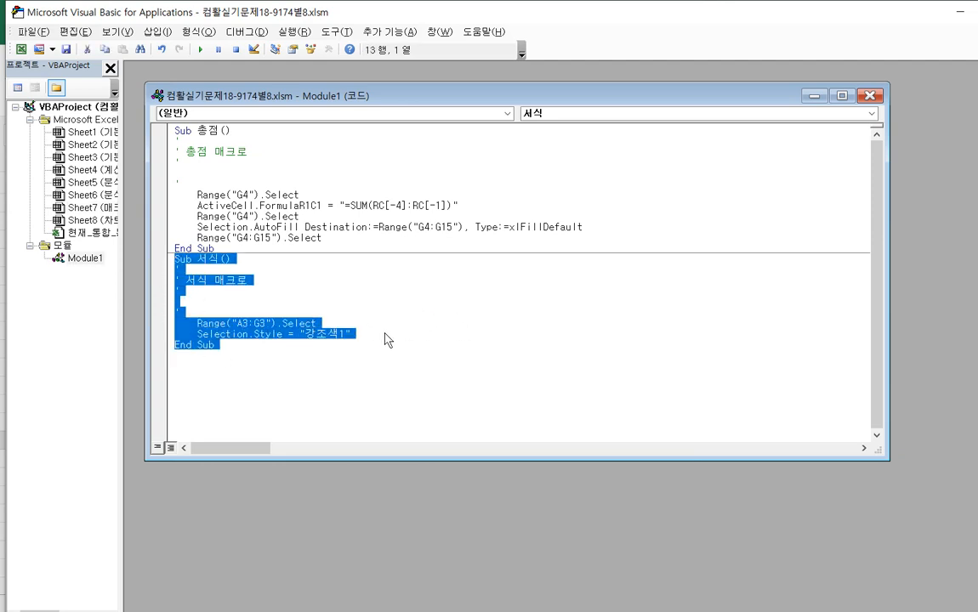
{"action": "left_click", "coordinate": [869, 96]}
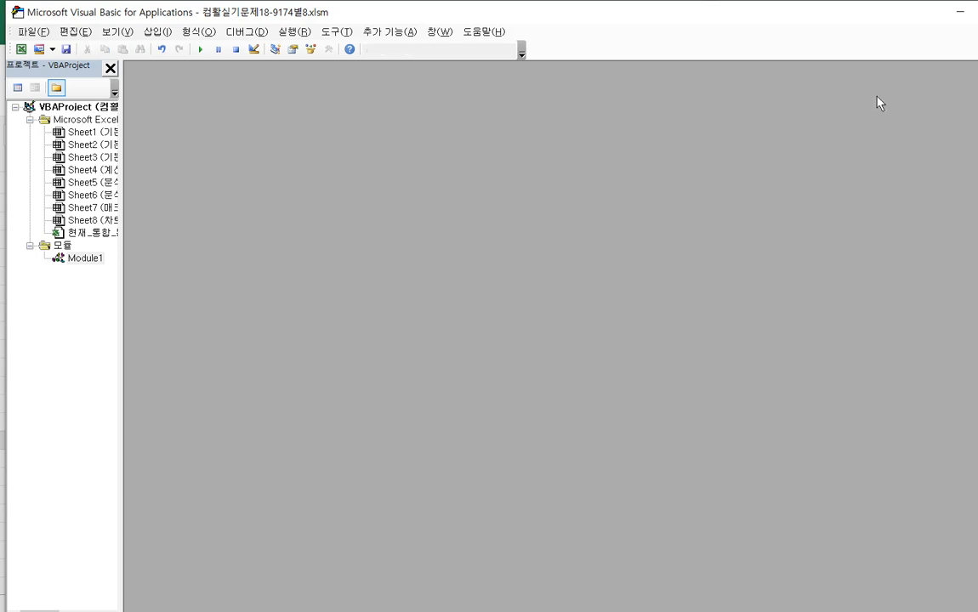
{"action": "left_click", "coordinate": [973, 12]}
{"action": "left_click", "coordinate": [601, 417]}
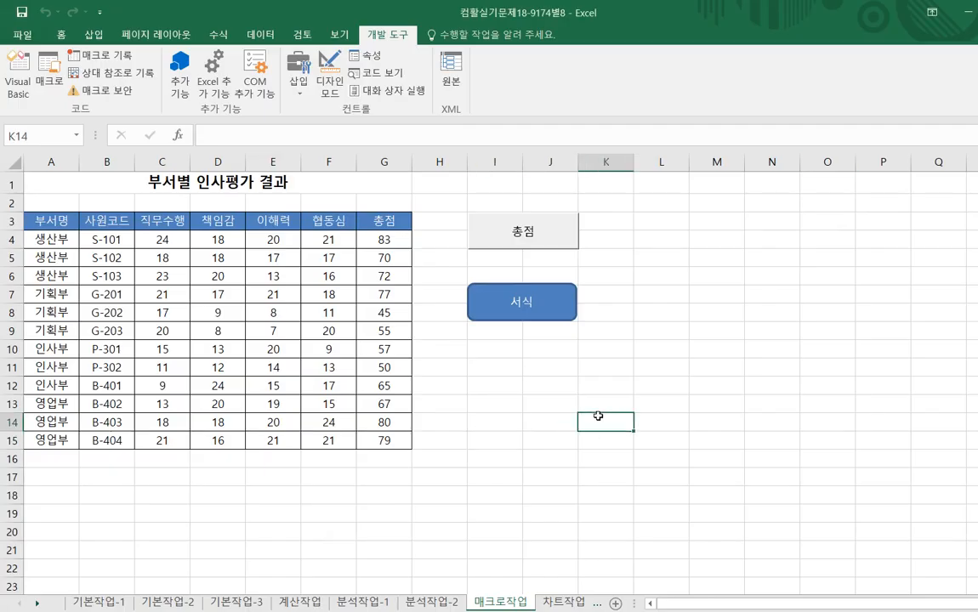